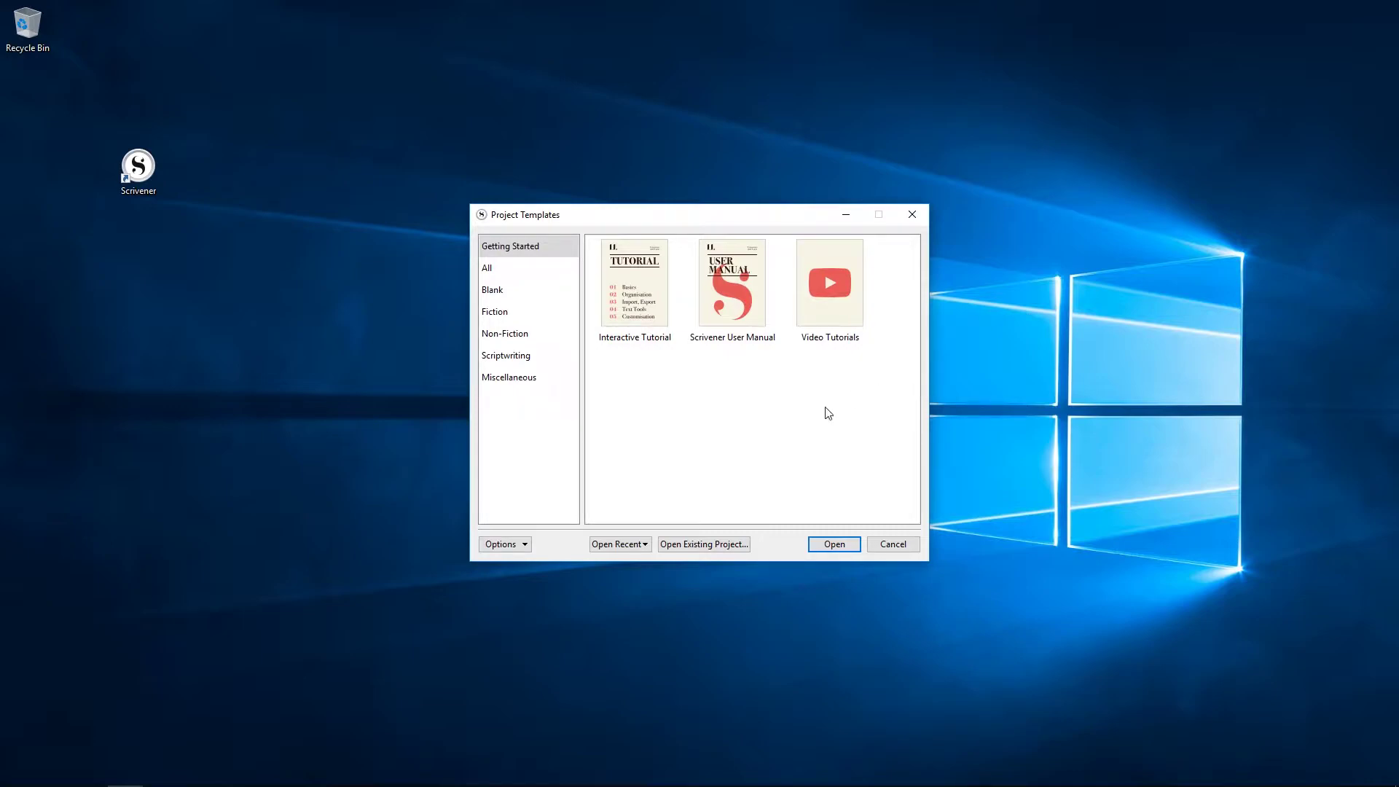
Show the Blank category so the Blank template appears in Project Templates.
left_click(490, 288)
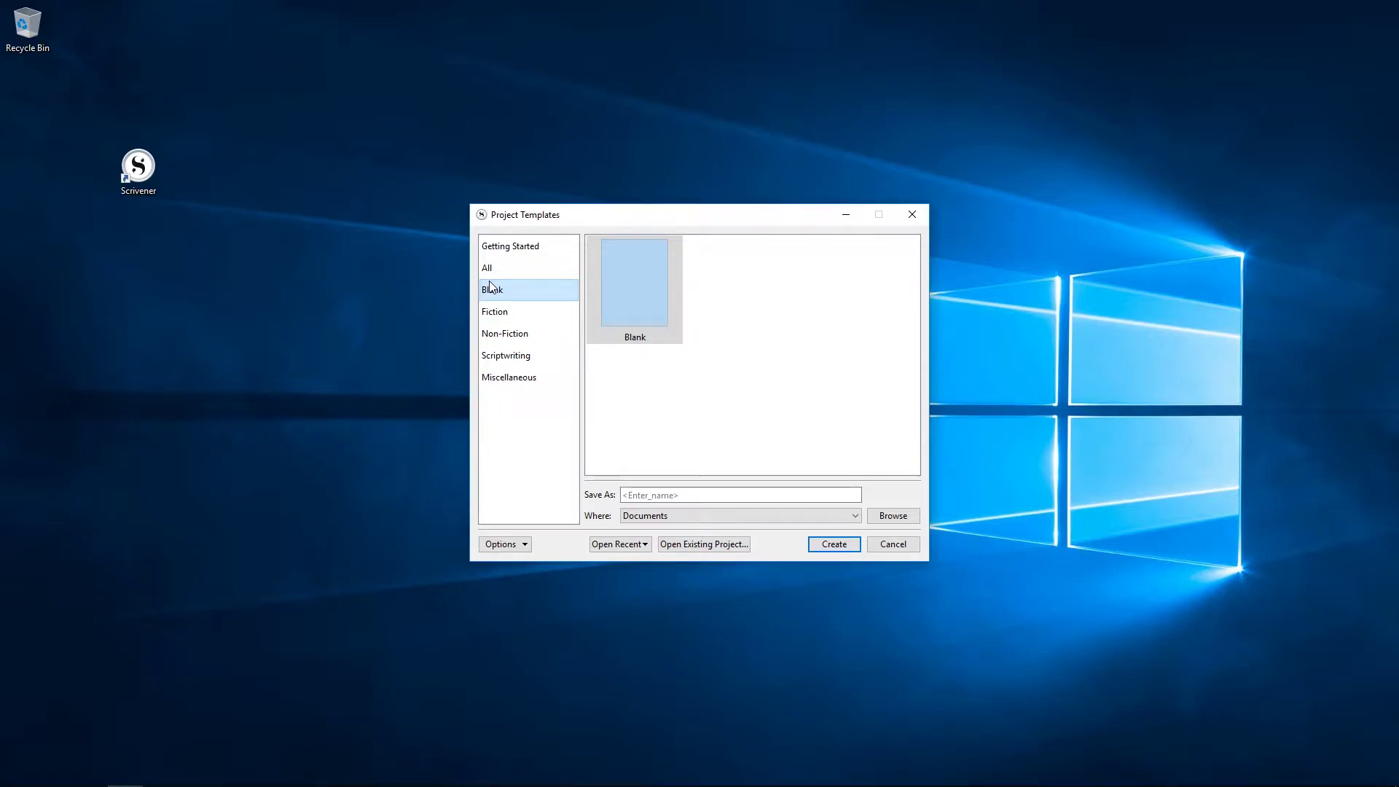
Browse the Fiction, Non-Fiction, Scriptwriting and Miscellaneous templates, ending on Persuasive Lecture.
left_click(530, 315)
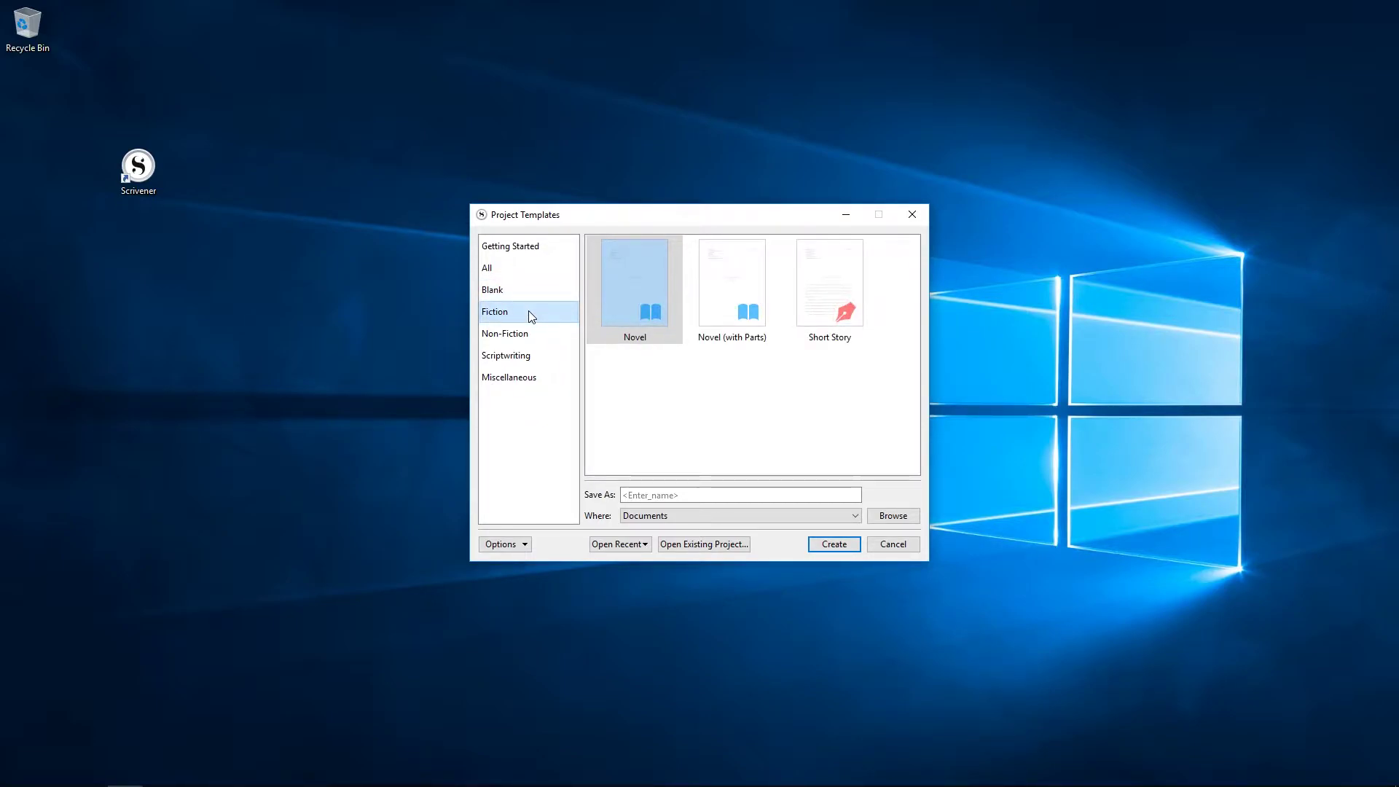
left_click(530, 342)
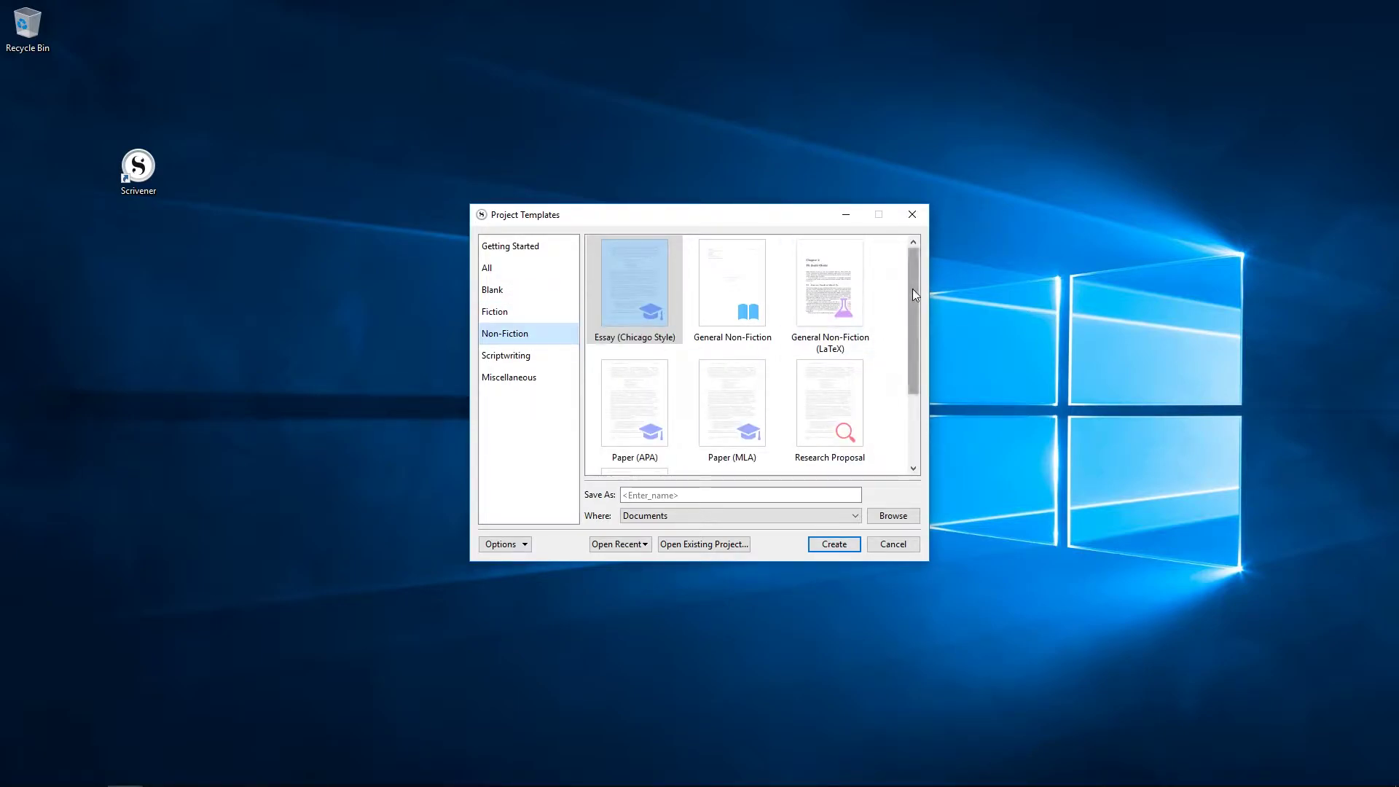
left_click_drag(912, 289, 925, 367)
left_click(534, 357)
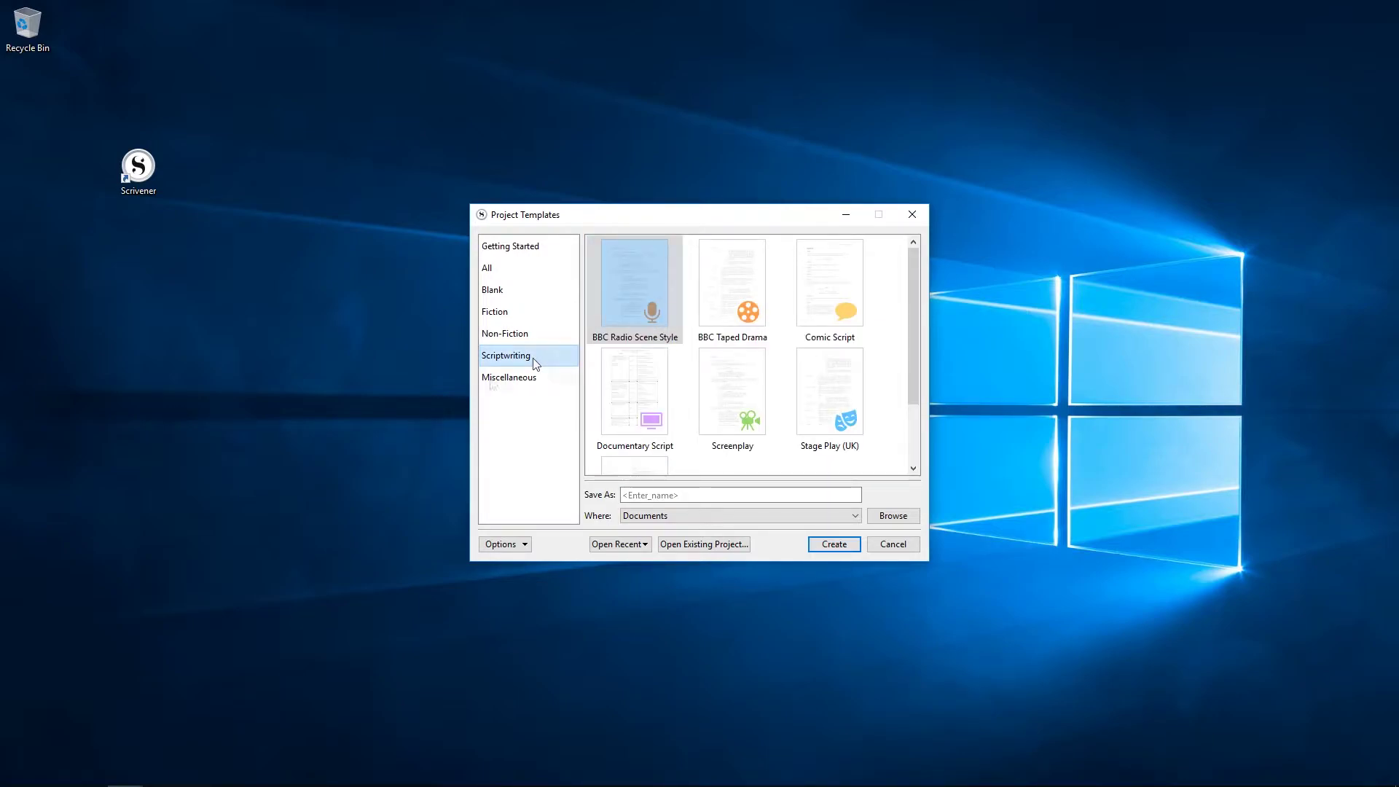
left_click(494, 381)
left_click(767, 400)
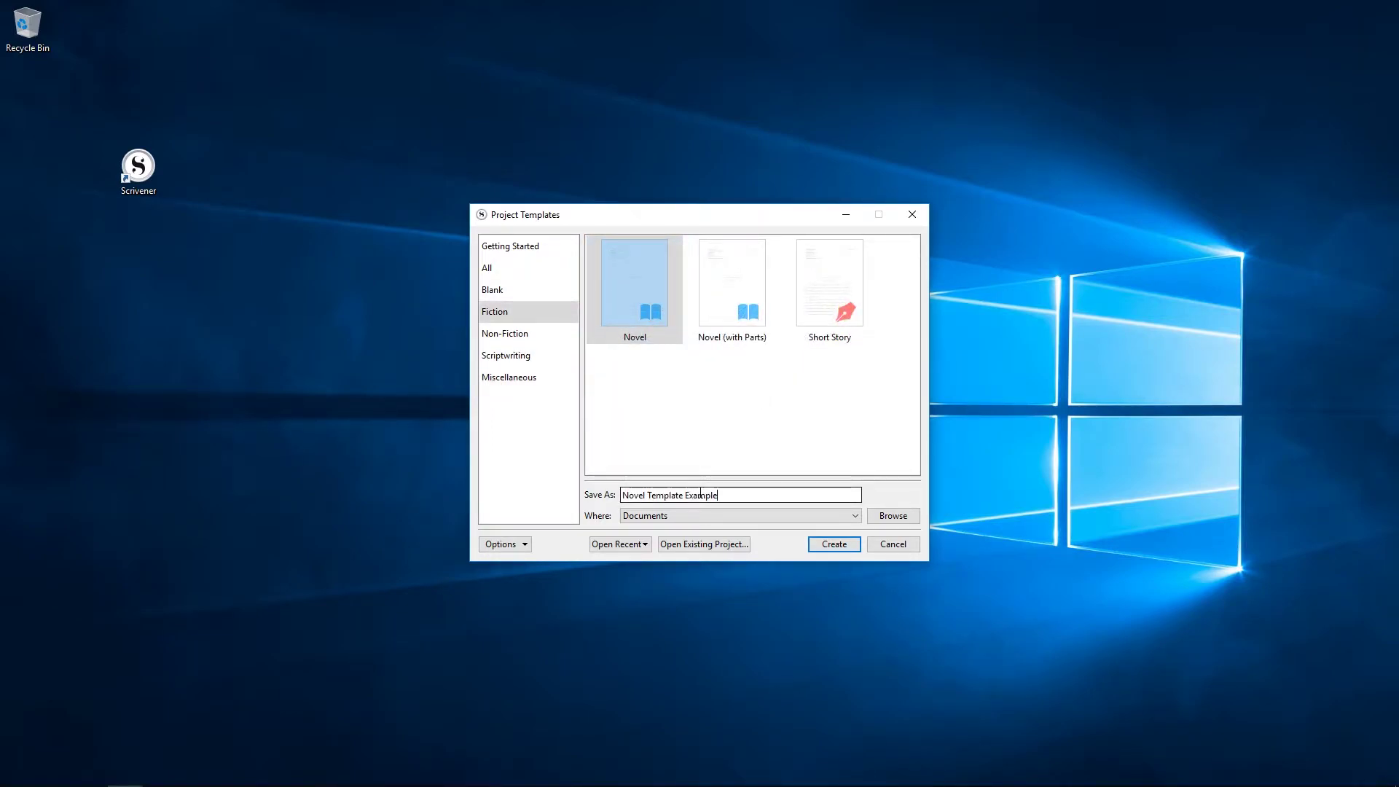
Open the Novel Template Example maximized and expand Front Matter, Research and Template Sheets.
key("Return")
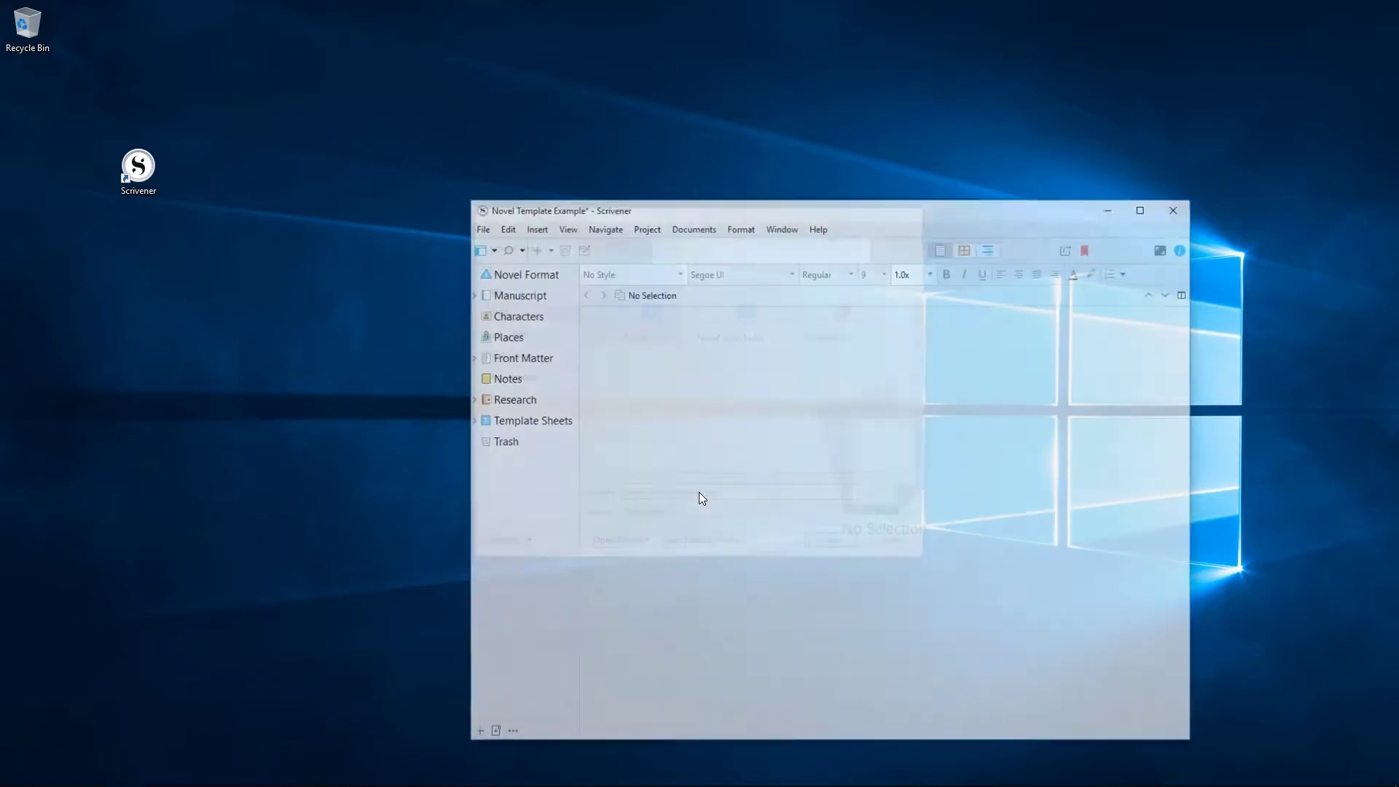
double_click(1148, 199)
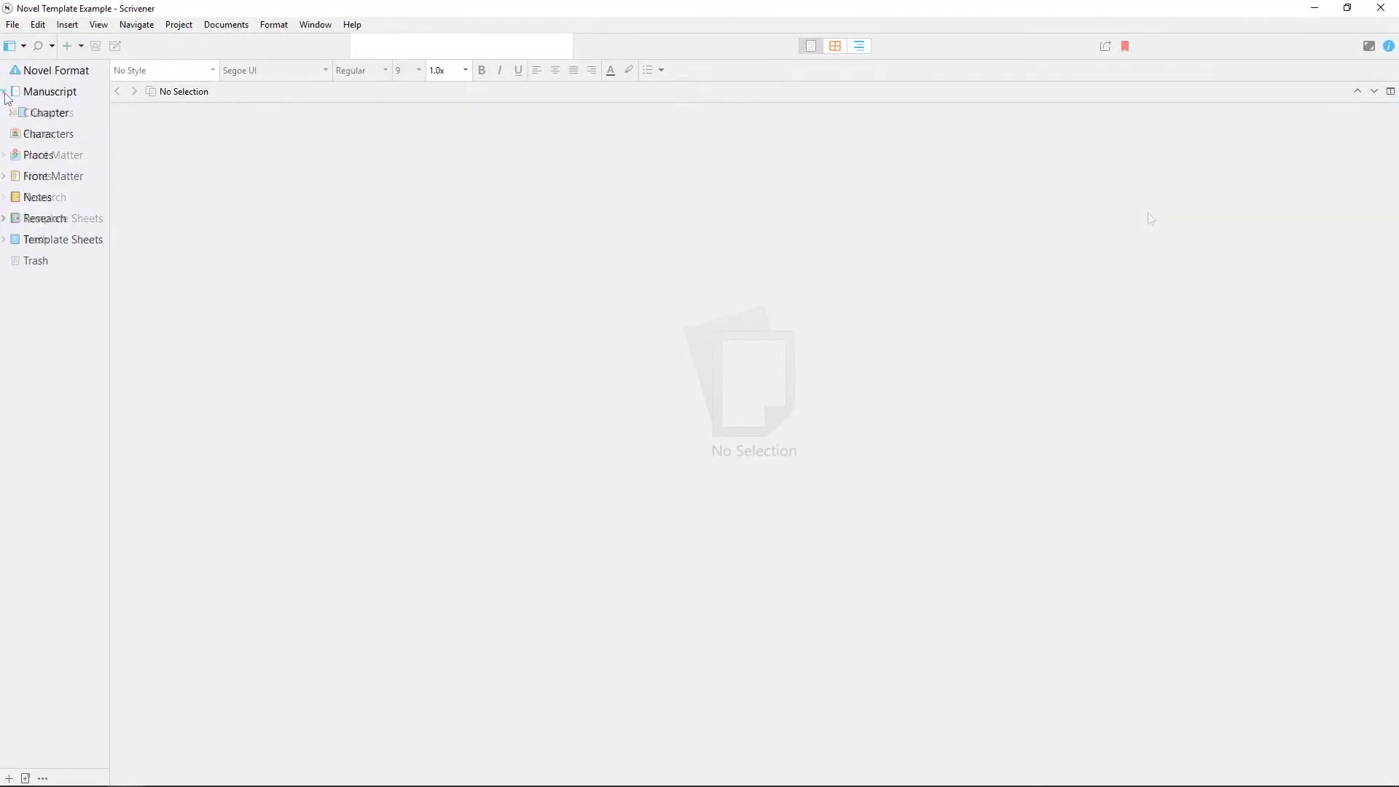
left_click(4, 197)
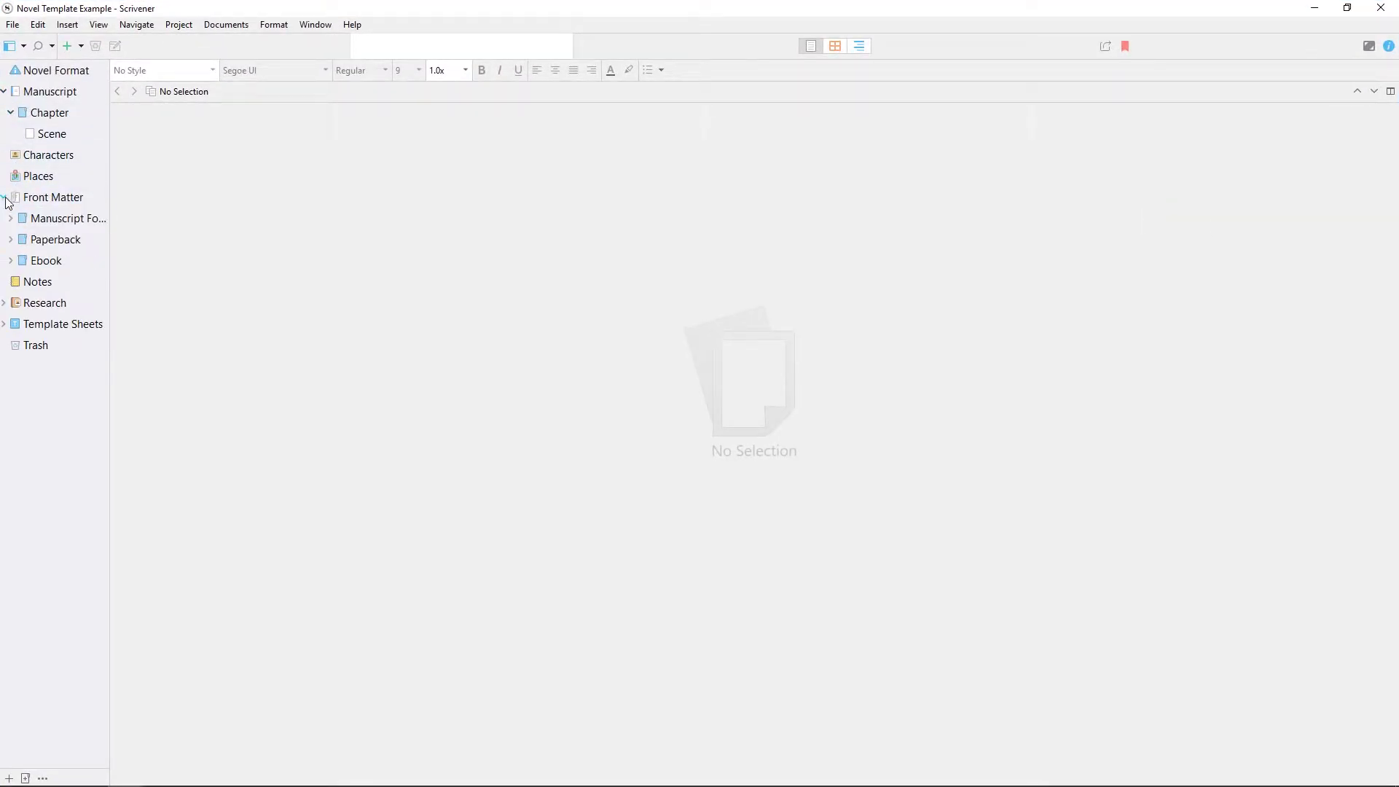
left_click(3, 302)
left_click(4, 344)
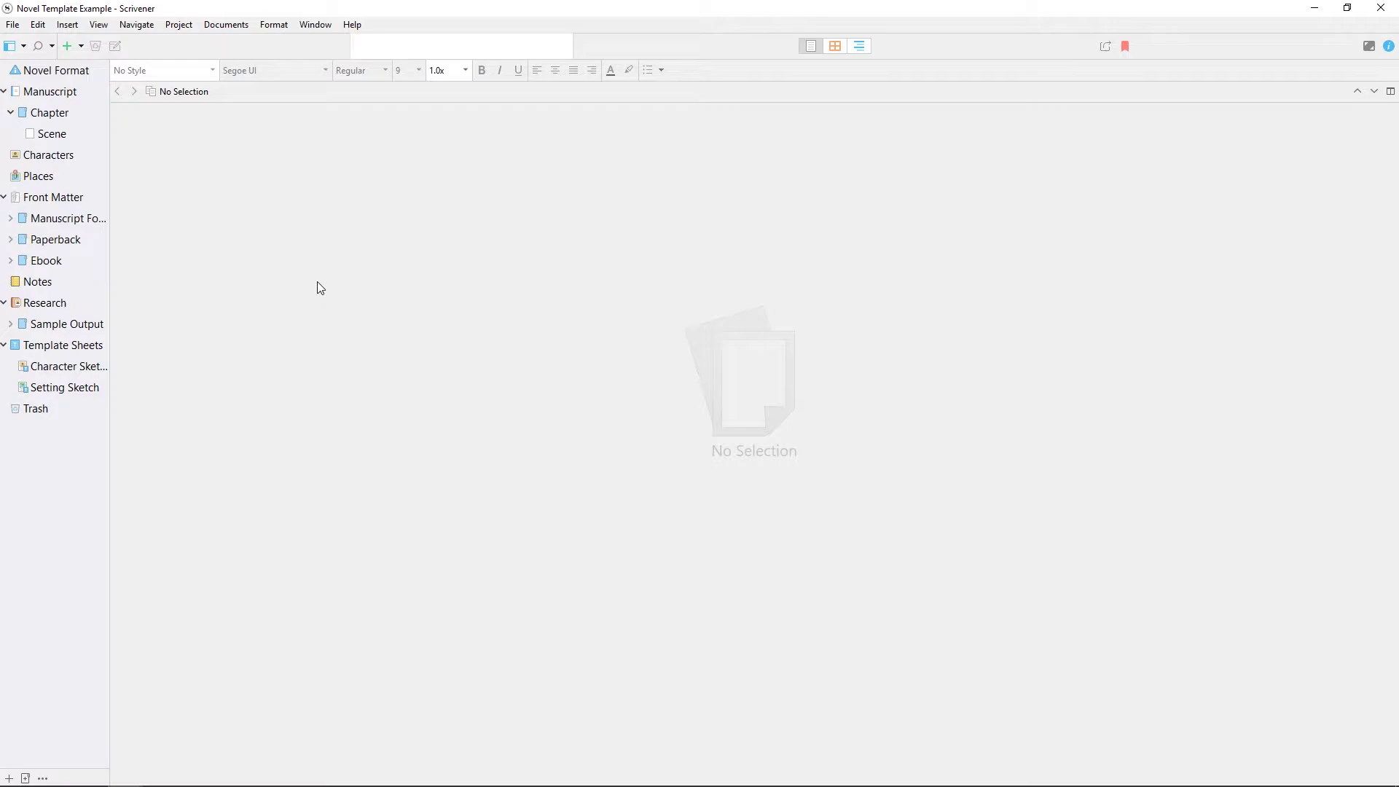
Add a new Chapter folder after the existing one, with a Scene document inside.
left_click(49, 113)
left_click(81, 46)
left_click(105, 81)
type("Chapter")
key("Return")
key("ctrl+n")
type("Scene")
key("Return")
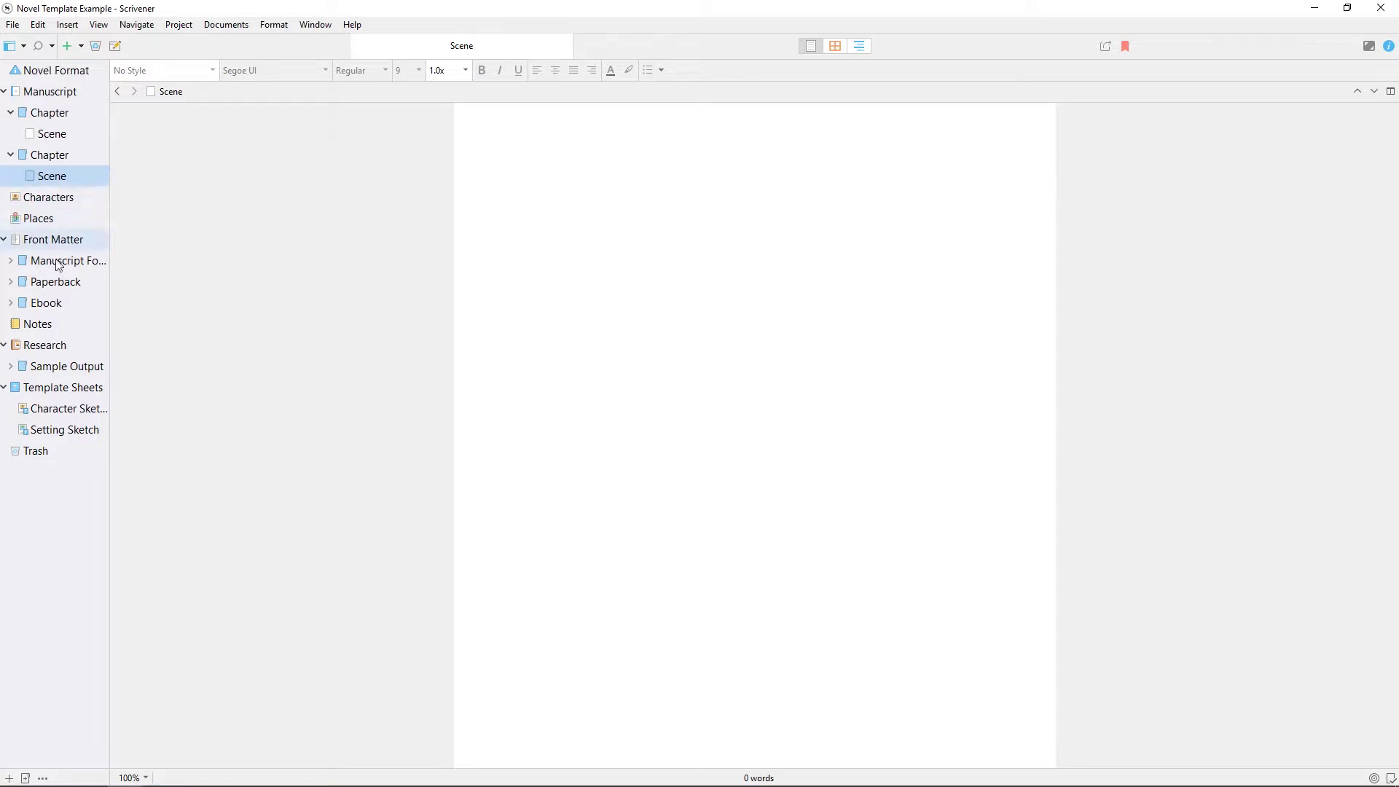
Move Front Matter below Research, then open the Character Sketch sheet and drag it to Trash.
left_click_drag(16, 242, 51, 397)
left_click(37, 406)
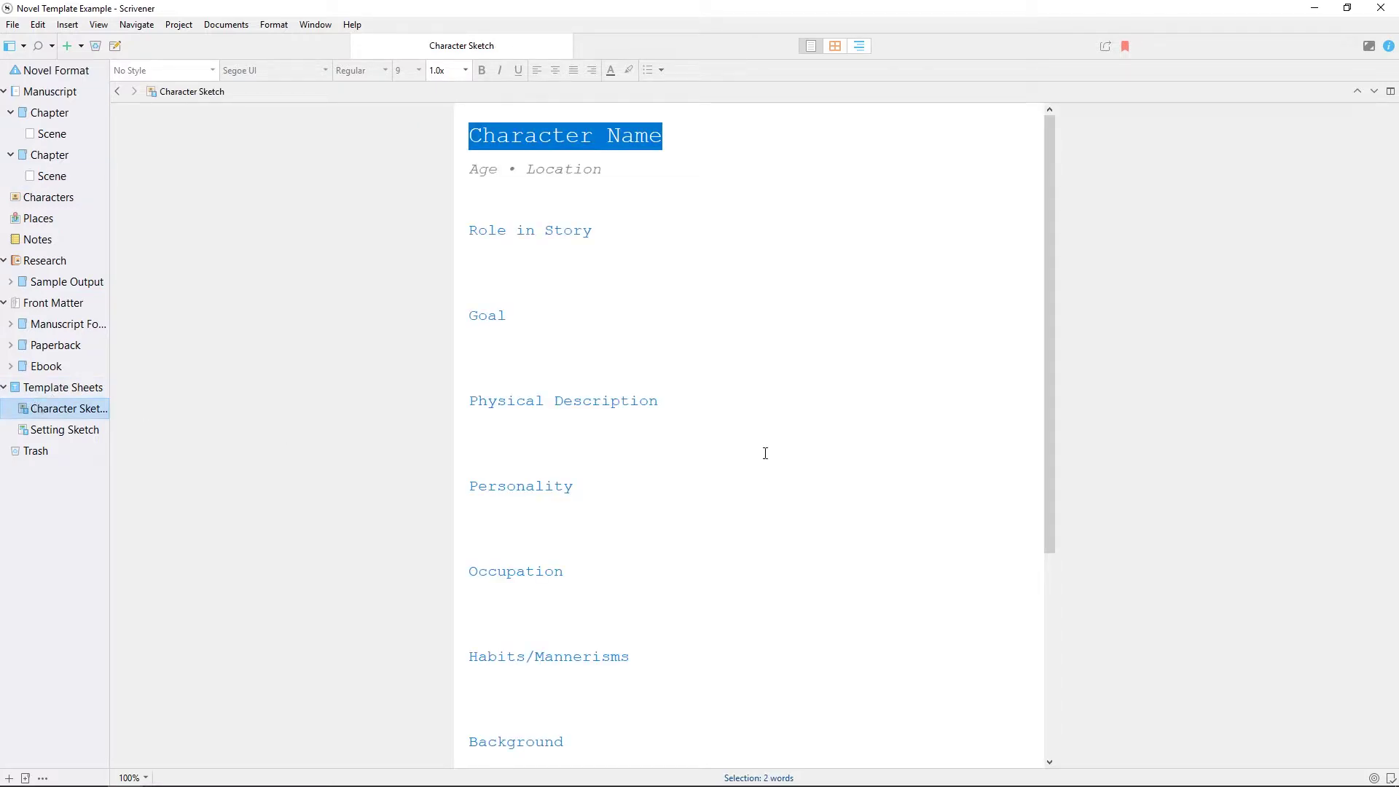
mouse_move(78, 407)
left_mouse_down()
mouse_move(45, 473)
mouse_move(35, 428)
left_mouse_up()
Restore the example window and expand Sample Output in the Blank Project binder.
left_click(1347, 8)
left_click(1093, 26)
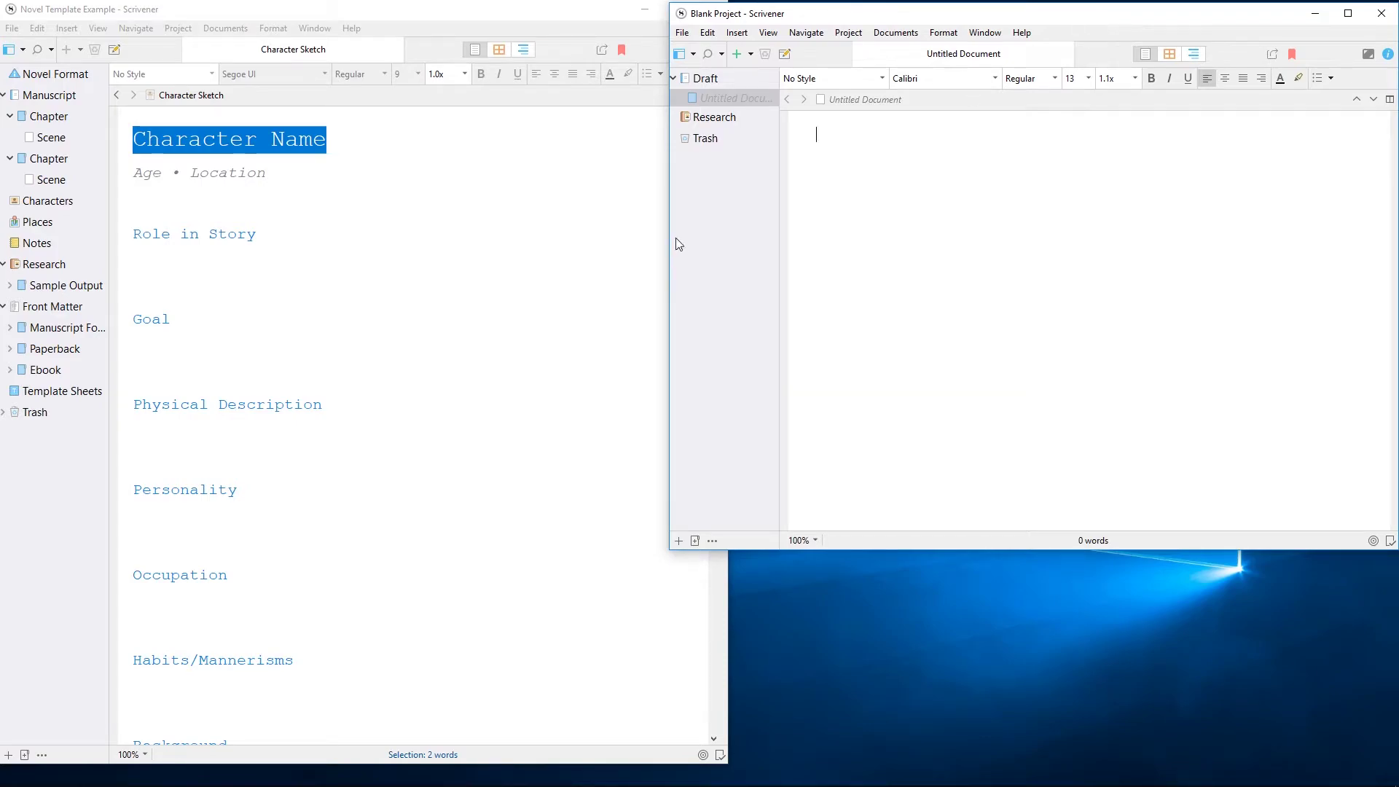
left_click(742, 135)
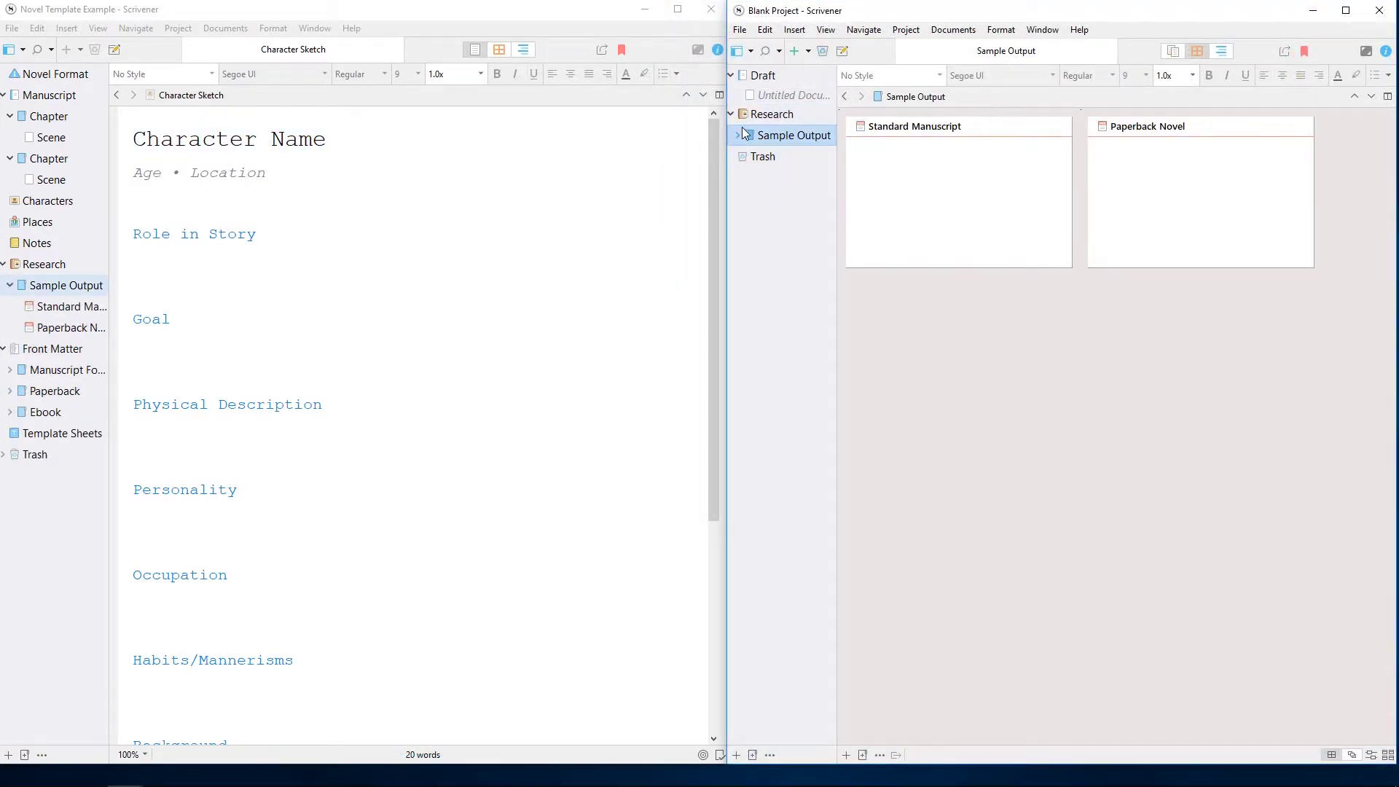
left_click(738, 136)
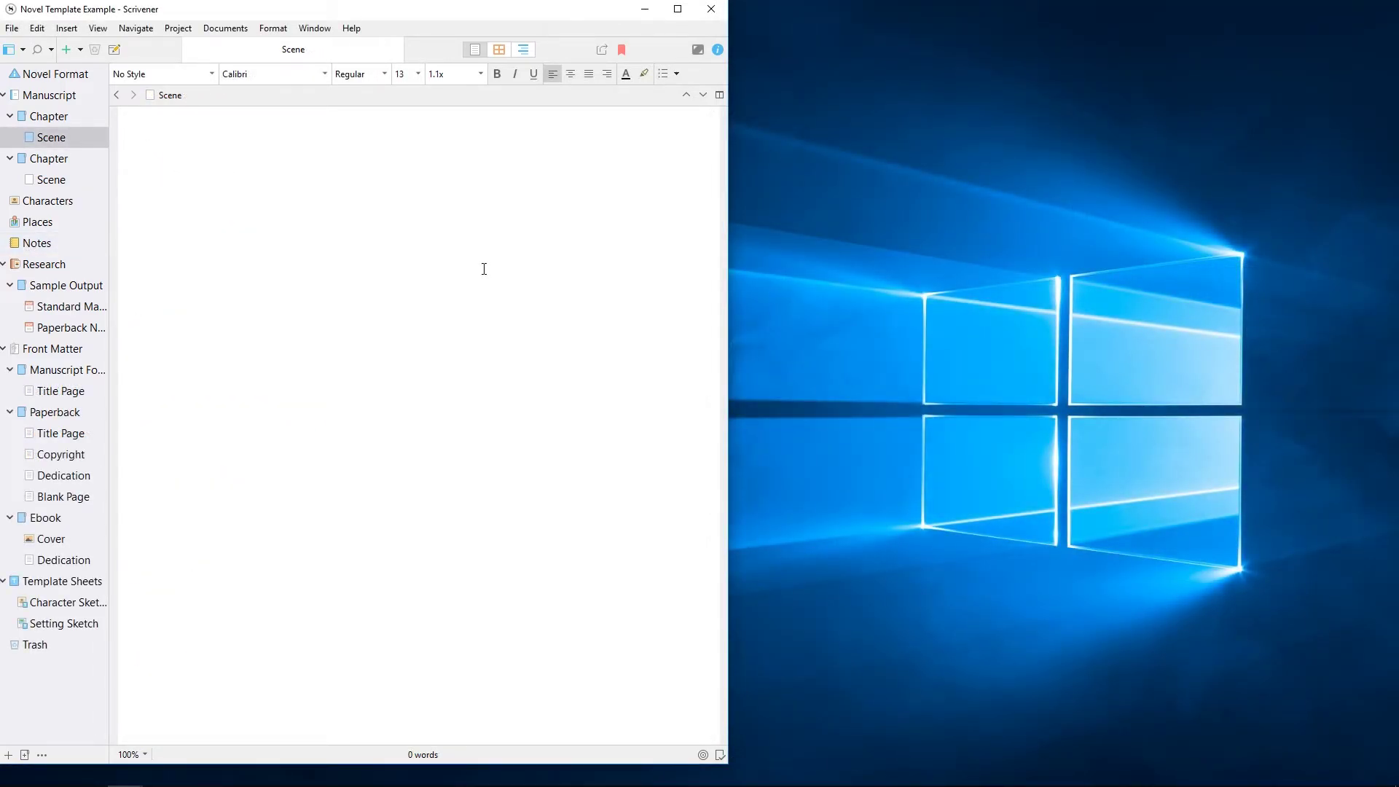
Create a new Blank project named 'Novel Template Recreation'.
left_click(13, 28)
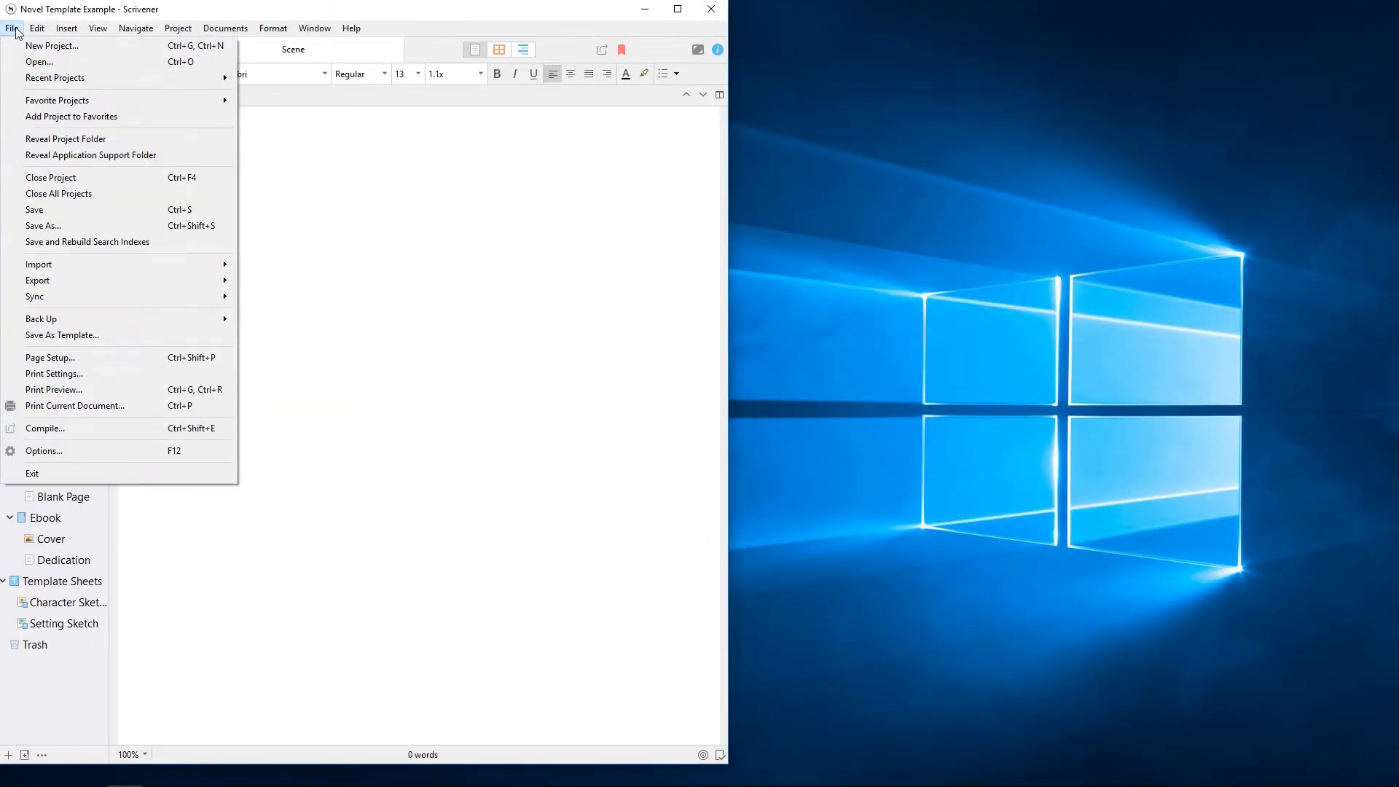
left_click(22, 46)
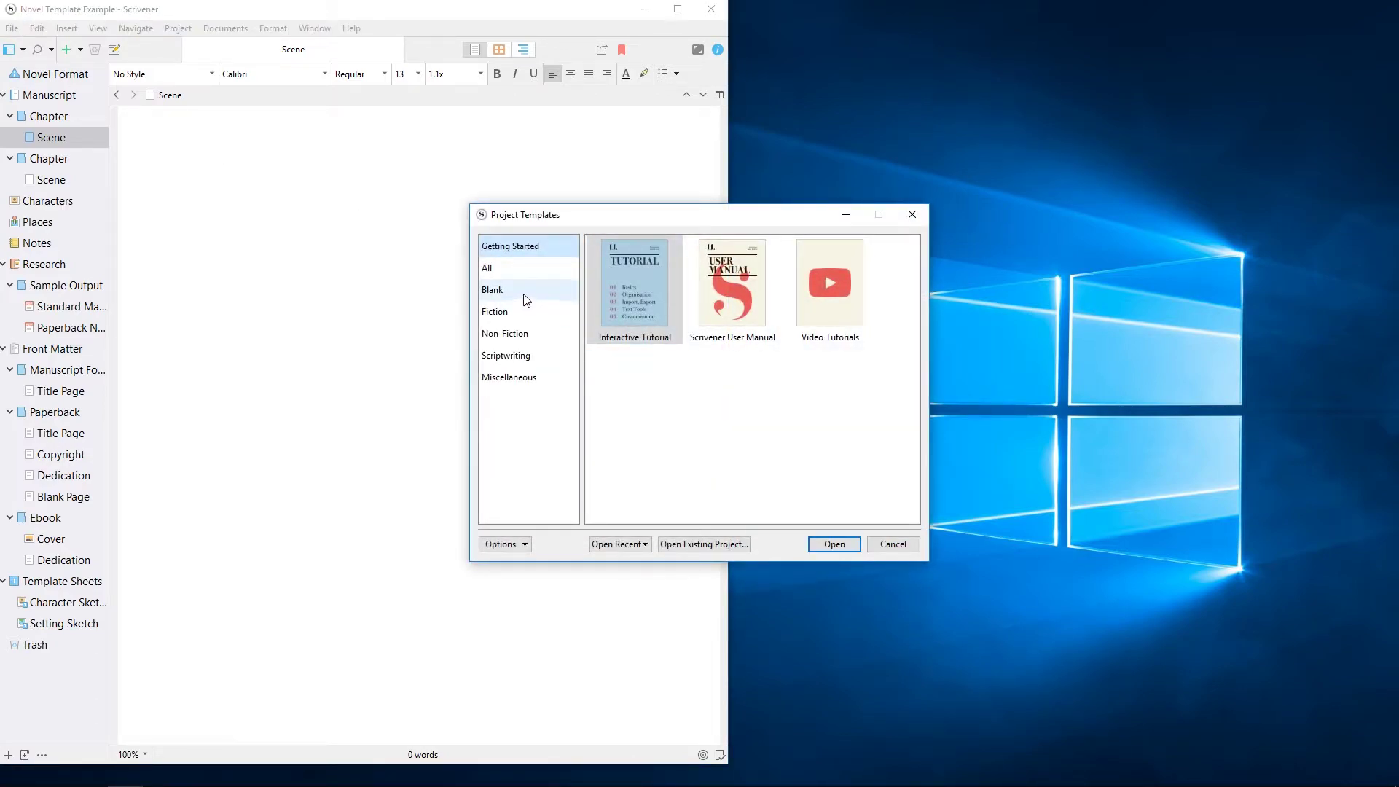
left_click(525, 295)
left_click(692, 496)
type("Novel TEmpla")
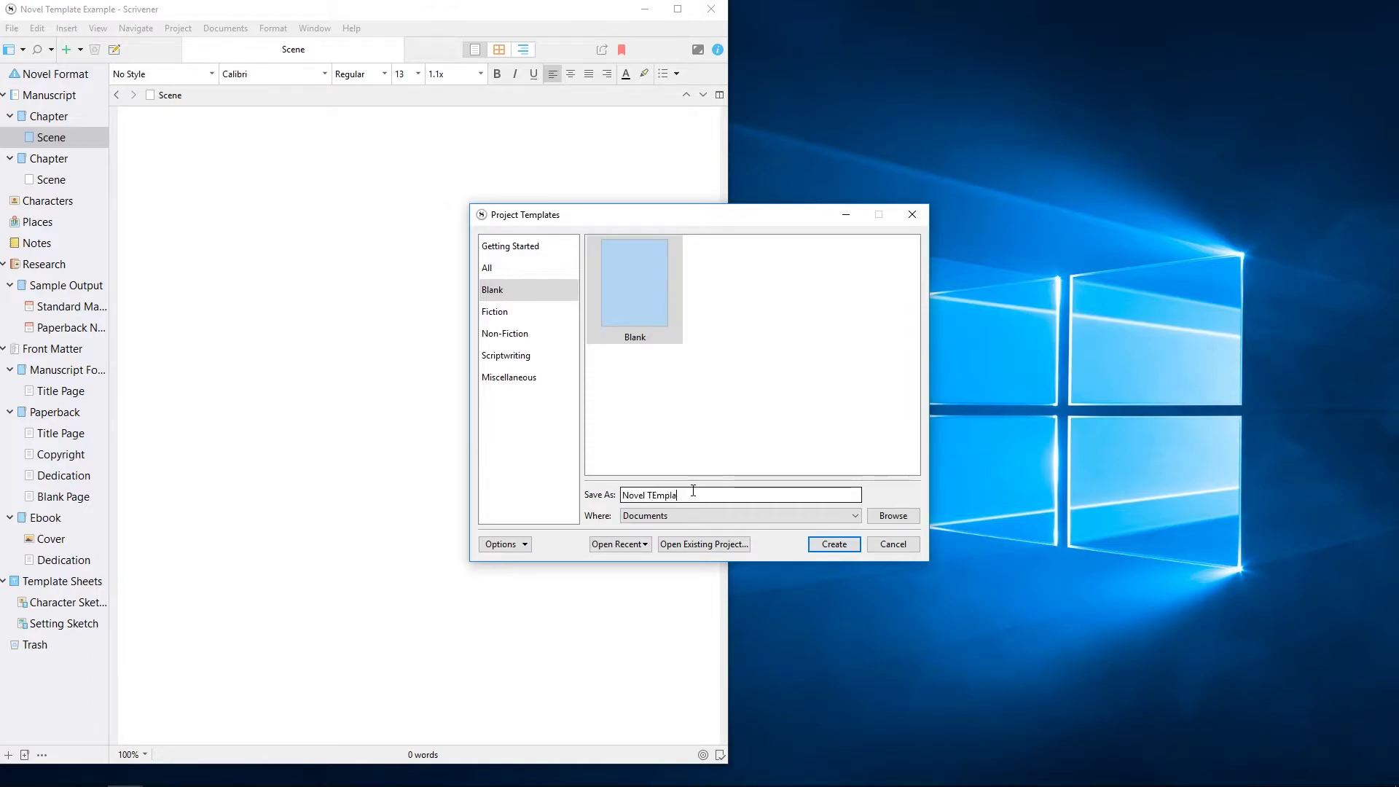
key("BackSpace")
key("BackSpace")
key("BackSpace")
key("BackSpace")
key("BackSpace")
type("emplate Recreation")
key("Return")
Rename Draft to Manuscript, add a folder inside it, and move Novel Format to the top.
double_click(711, 87)
type("Manuscript")
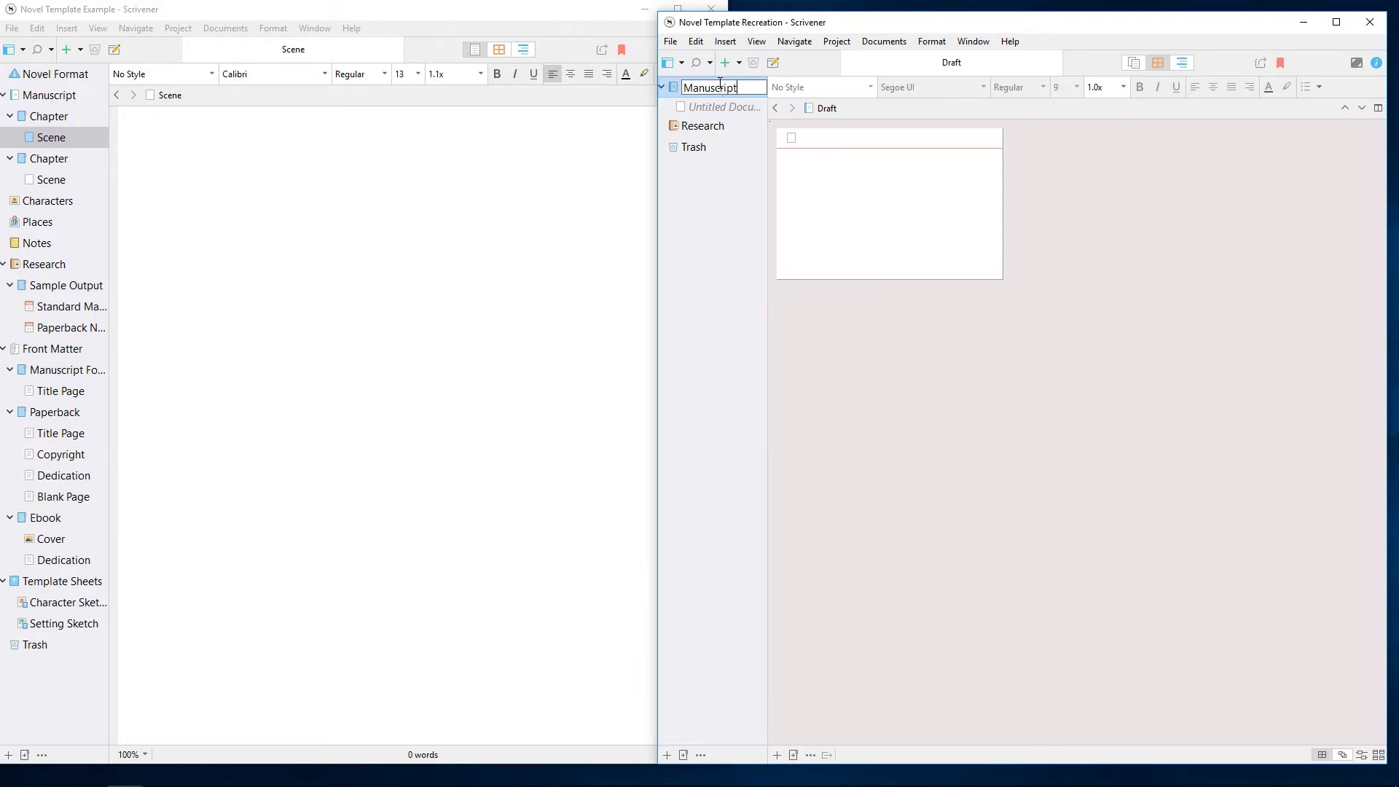
key("Return")
key("ctrl+alt+n")
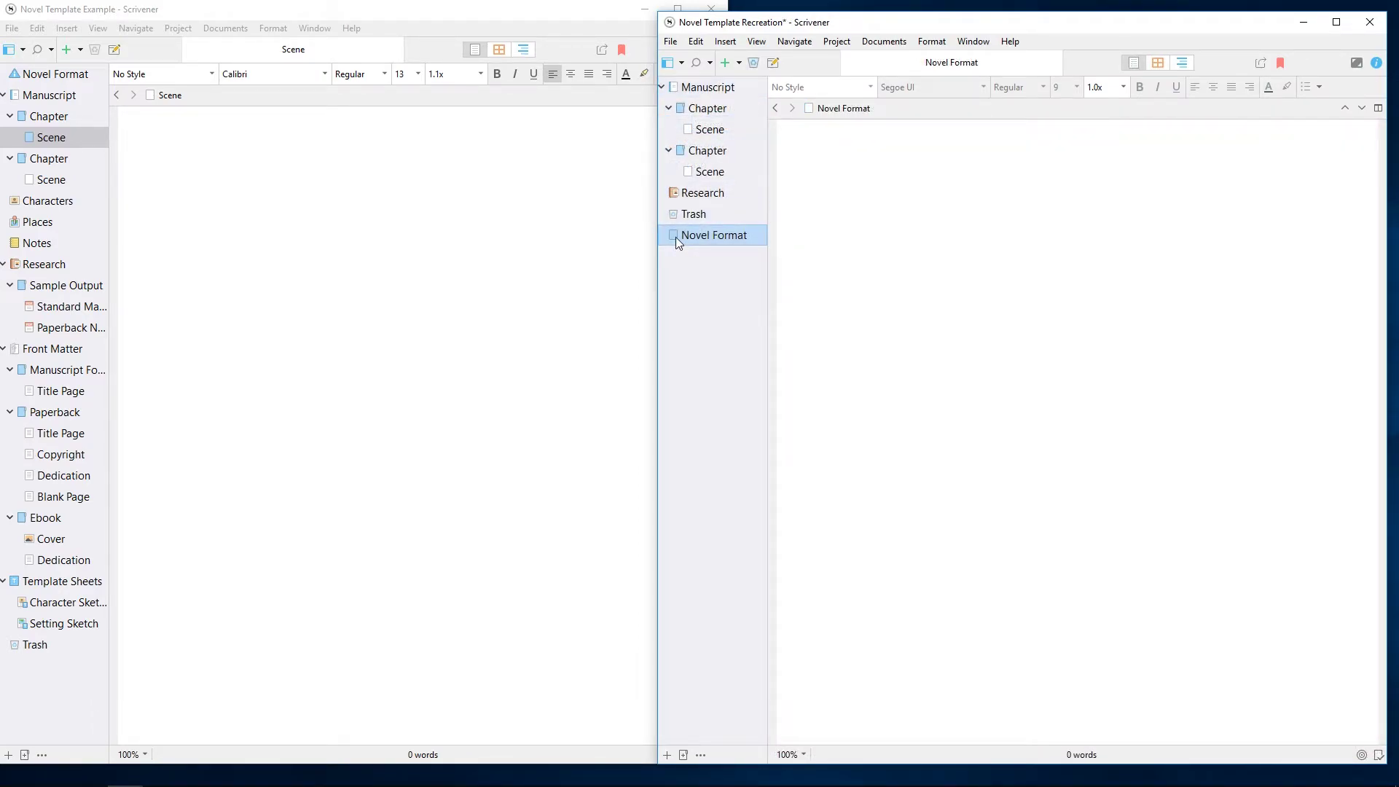
key("ctrl+Up")
key("ctrl+Up")
key("ctrl+Up")
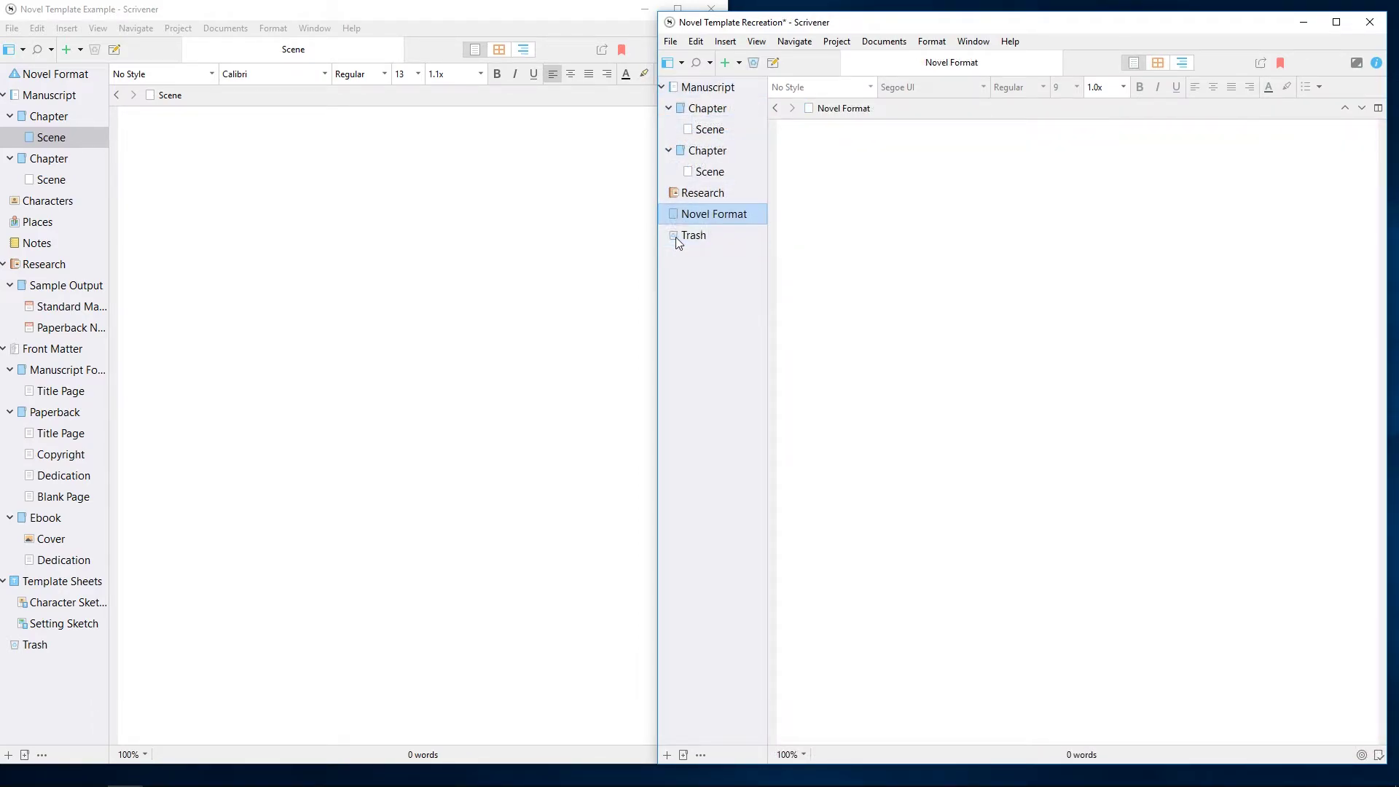
Give Novel Format the Information icon.
right_click(693, 91)
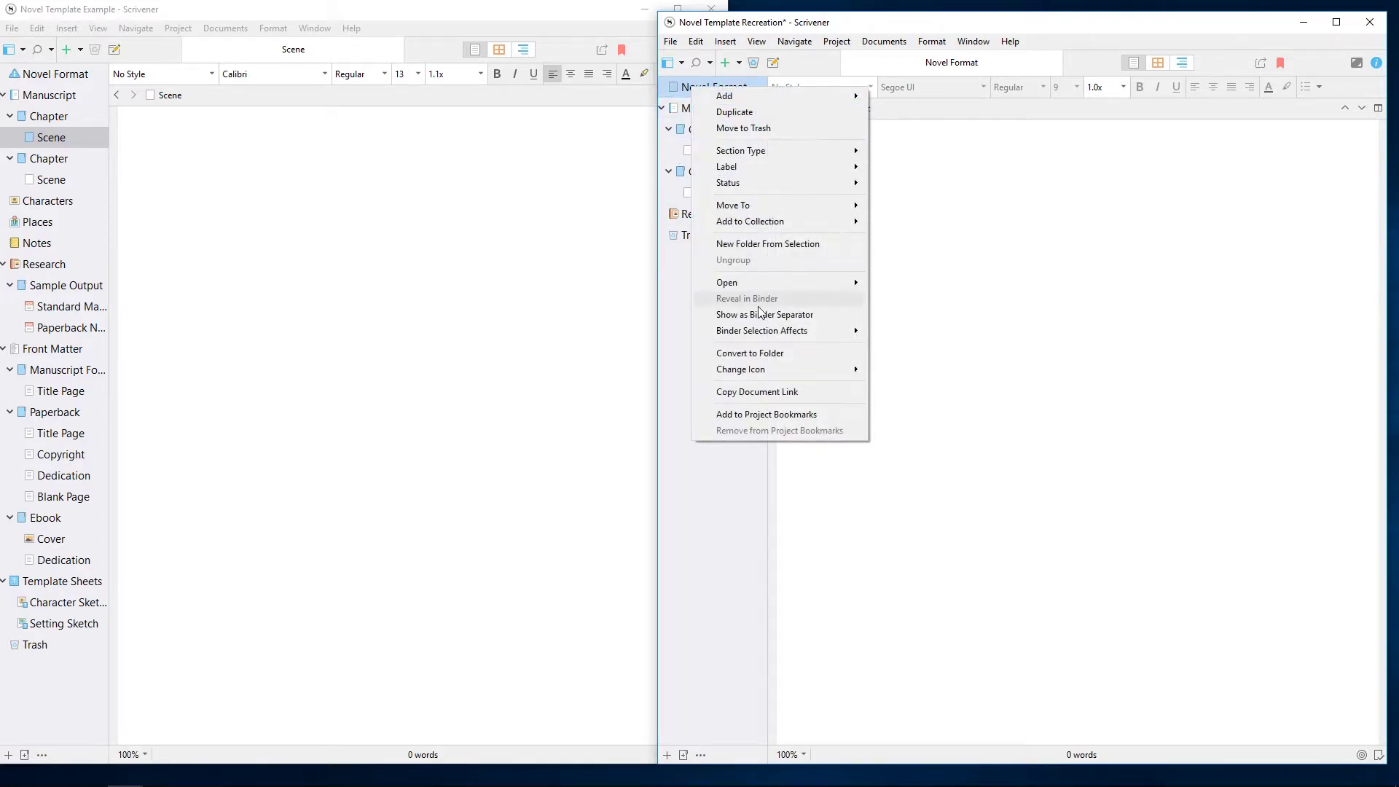
mouse_move(775, 369)
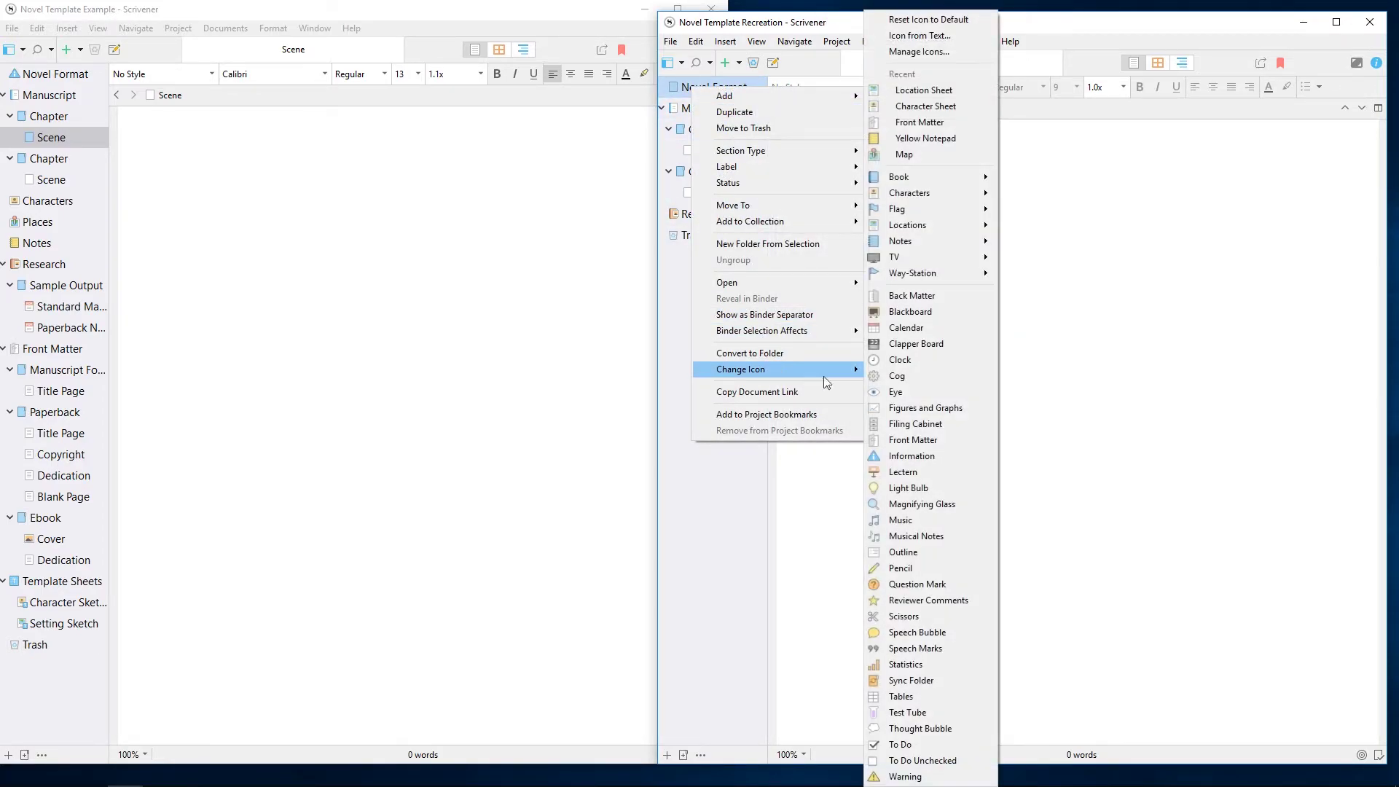
left_click(912, 456)
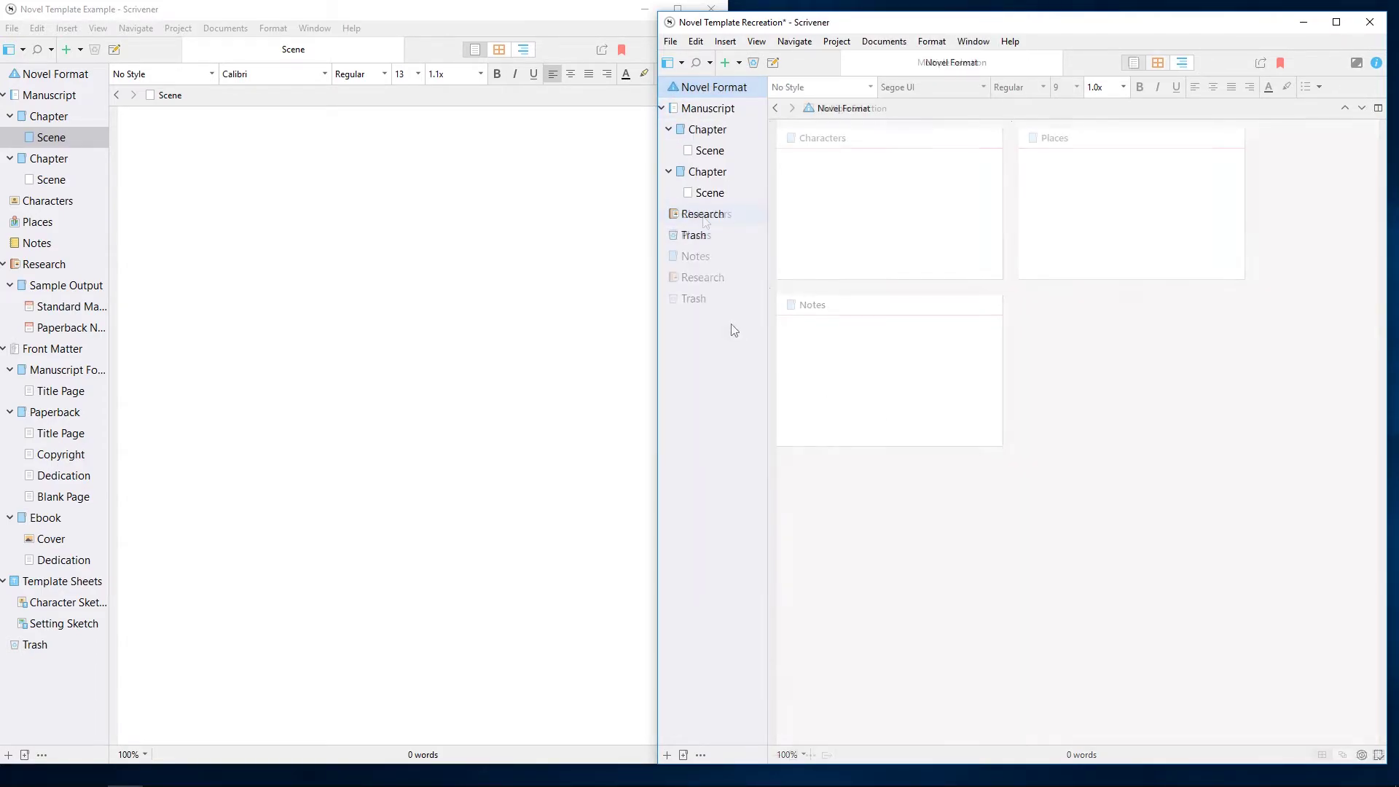
Give the Characters folder a character icon, then bring up icon options for Places and Front Matter.
right_click(705, 215)
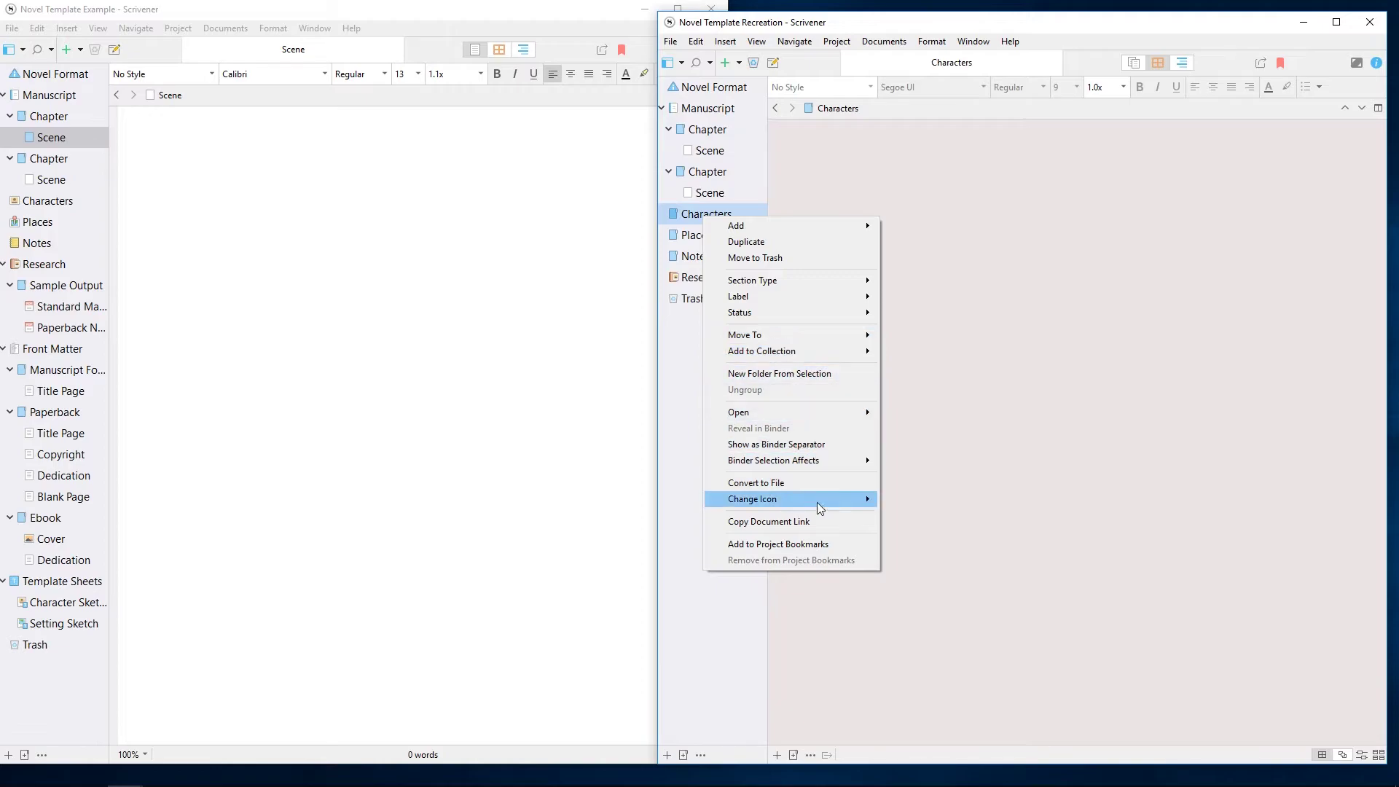
mouse_move(816, 501)
mouse_move(1000, 207)
left_click(1042, 231)
right_click(728, 235)
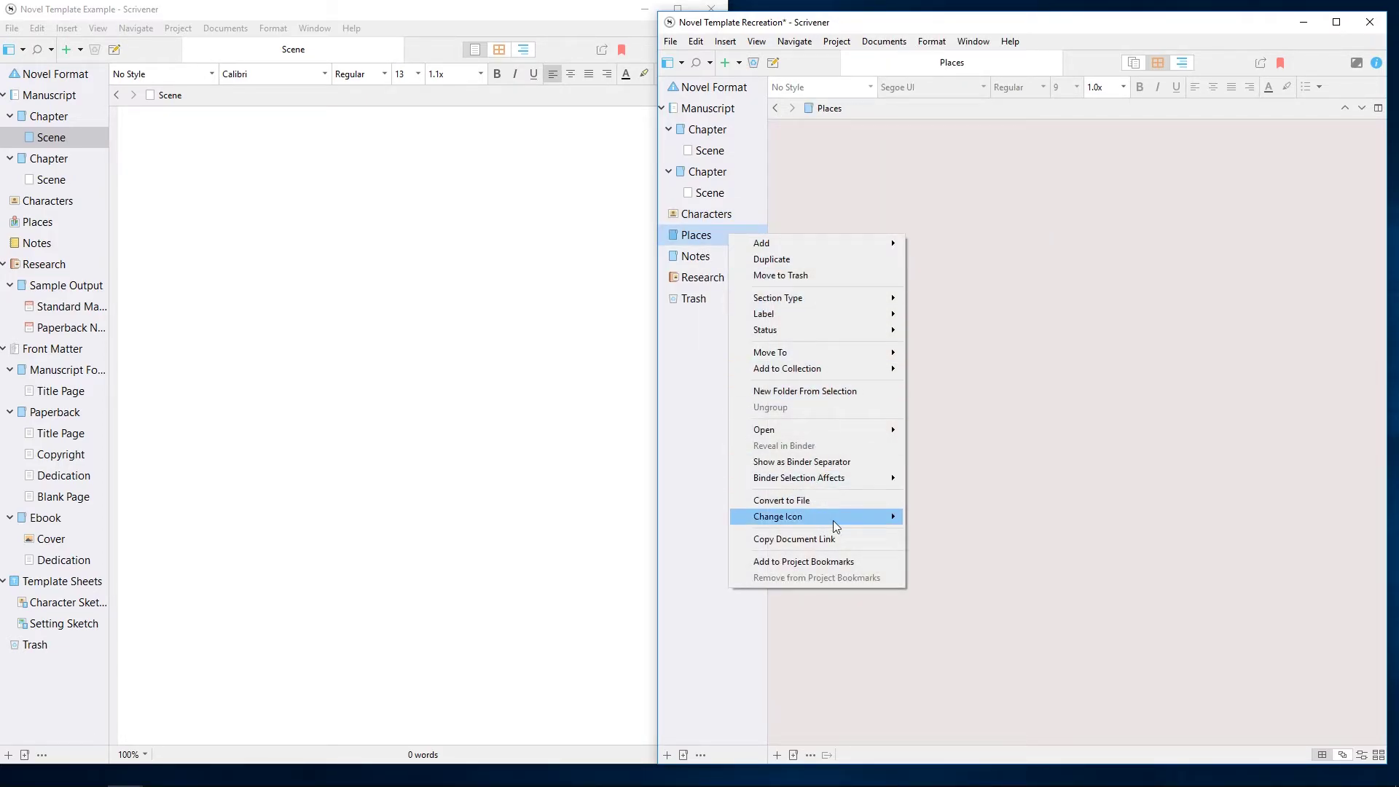
mouse_move(833, 520)
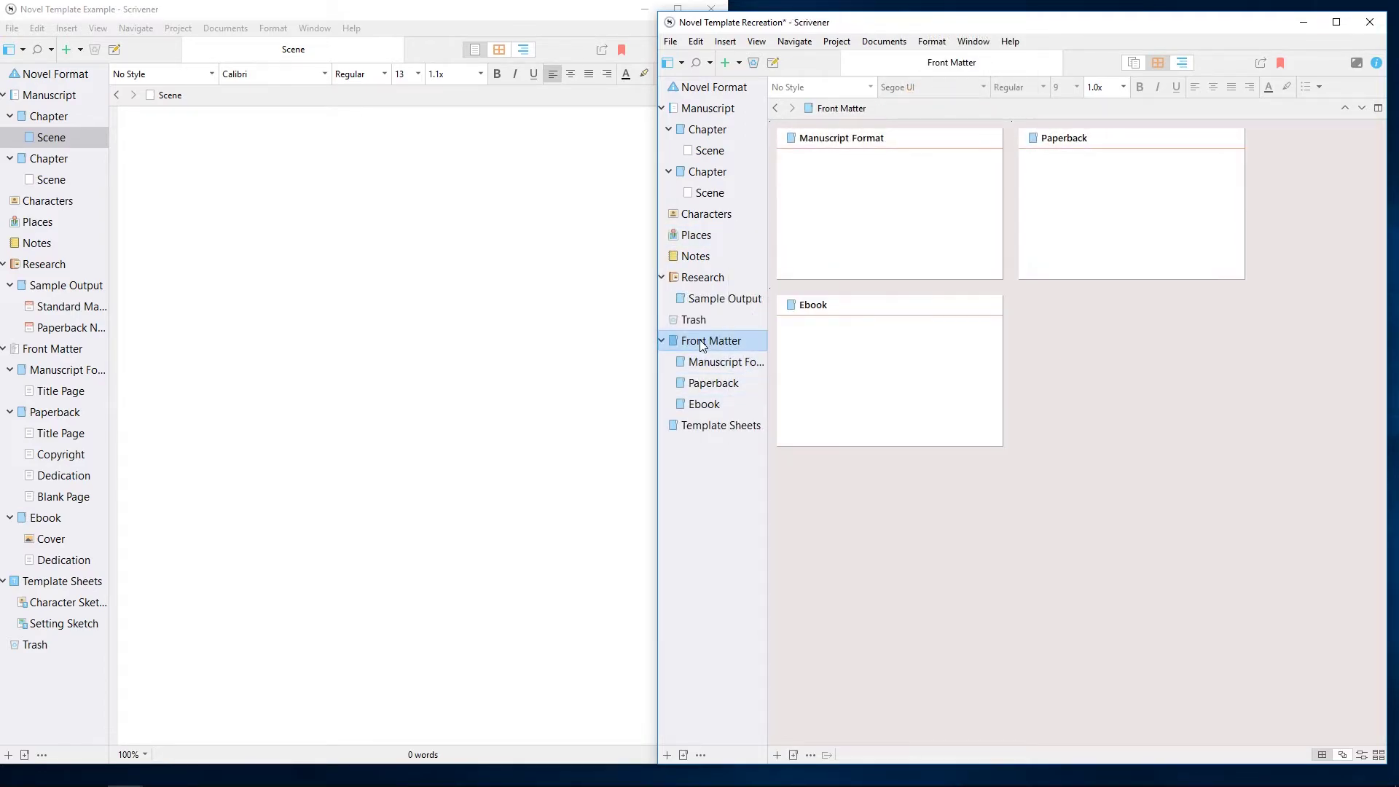
right_click(702, 342)
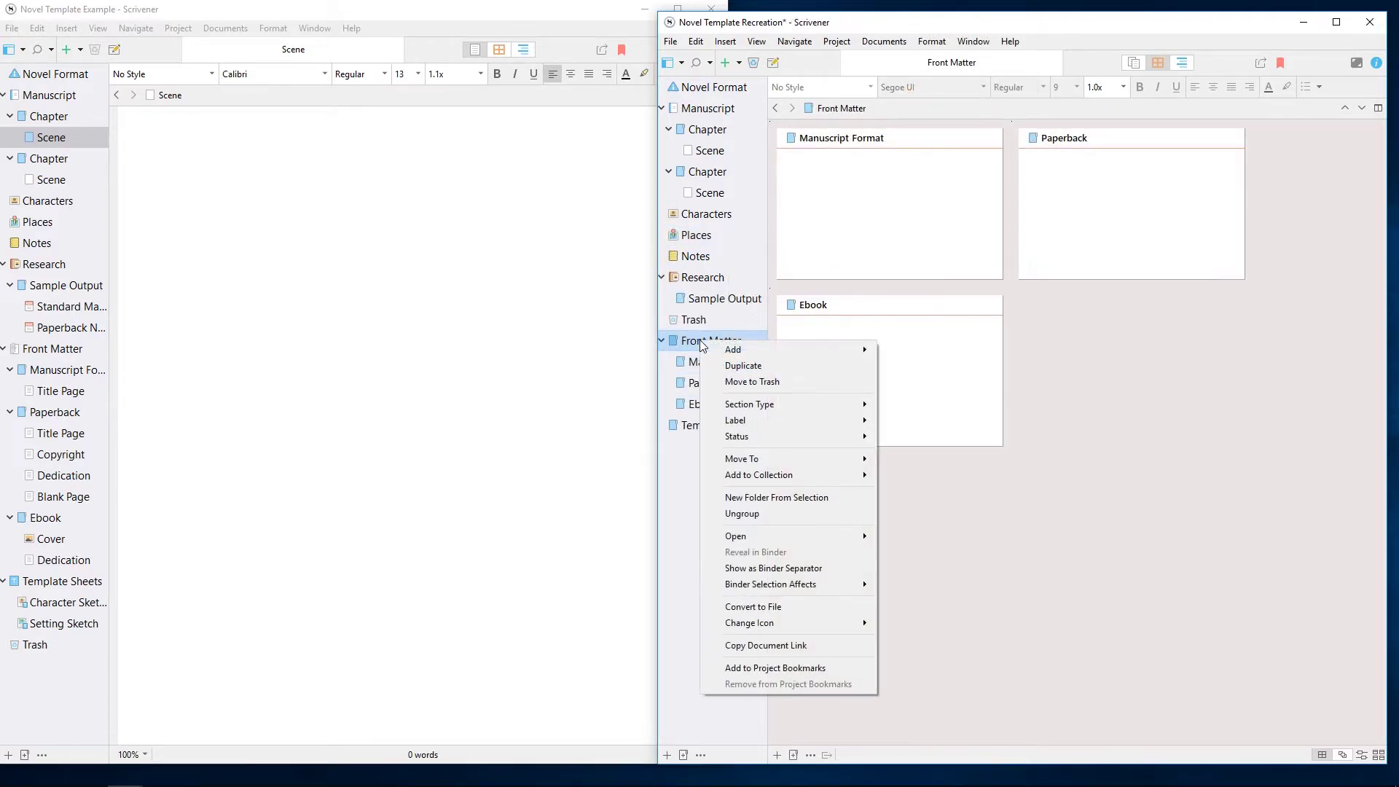
Give Front Matter the front-matter icon and view the Manuscript Format item.
mouse_move(852, 625)
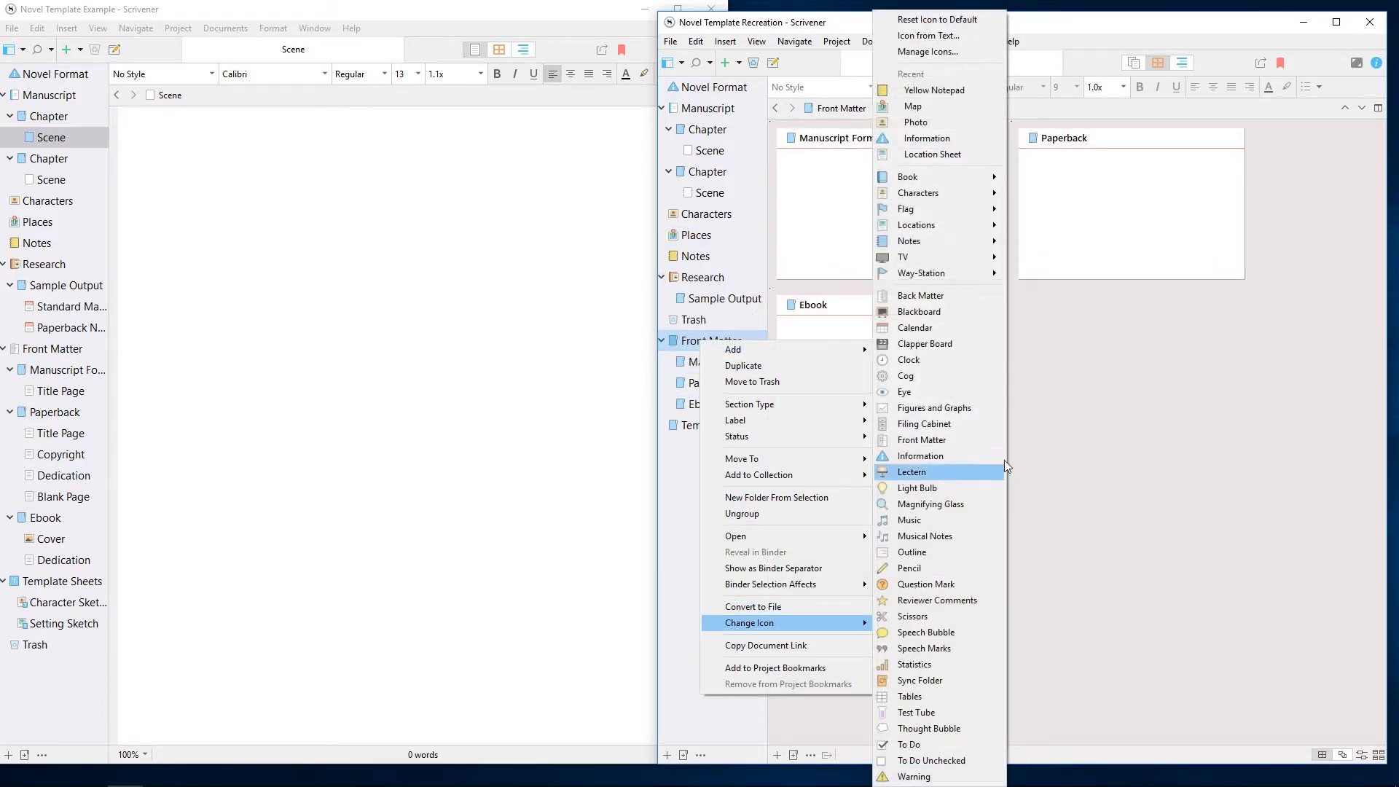
left_click(948, 440)
left_click(716, 362)
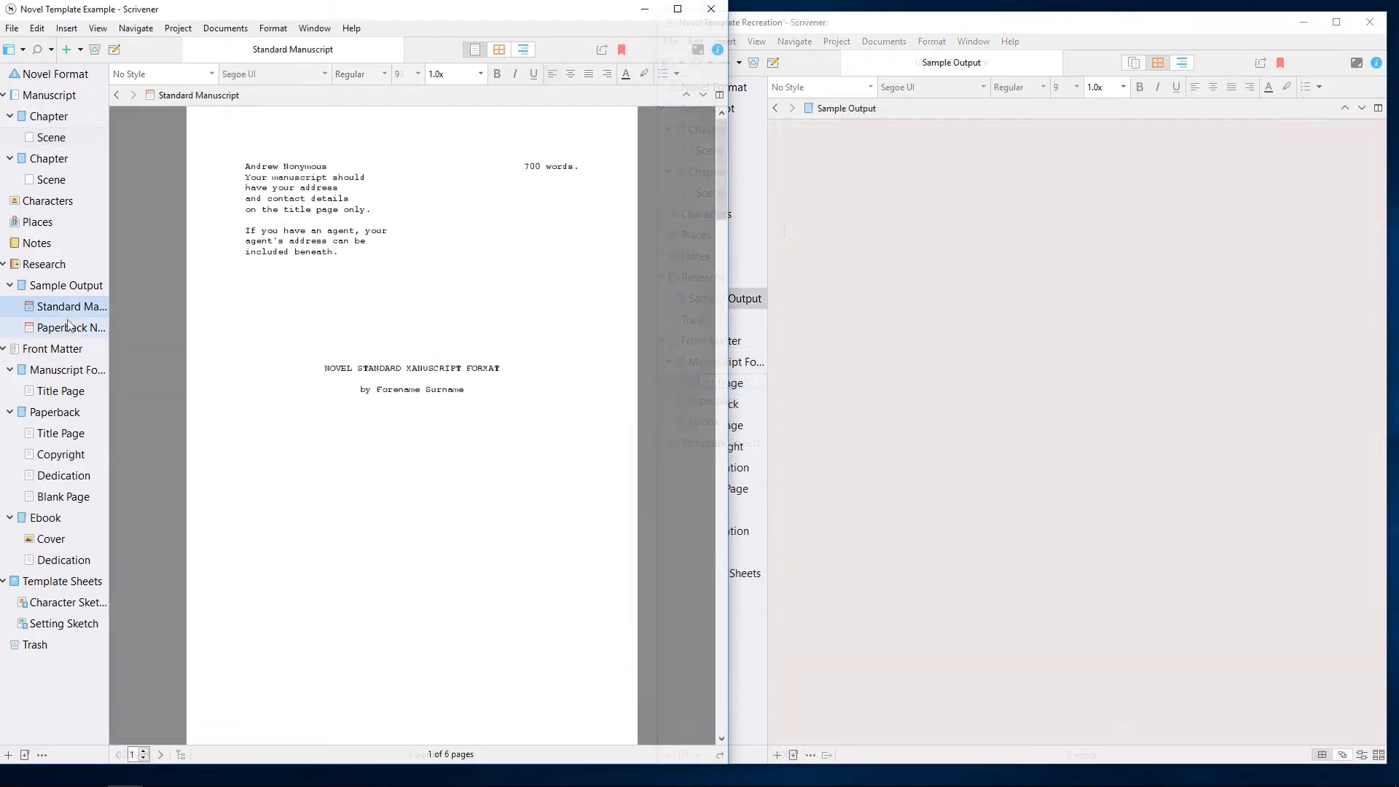
Copy Standard Manuscript and Paperback Novel into Sample Output, and move Trash to the bottom.
left_click(69, 328, "shift")
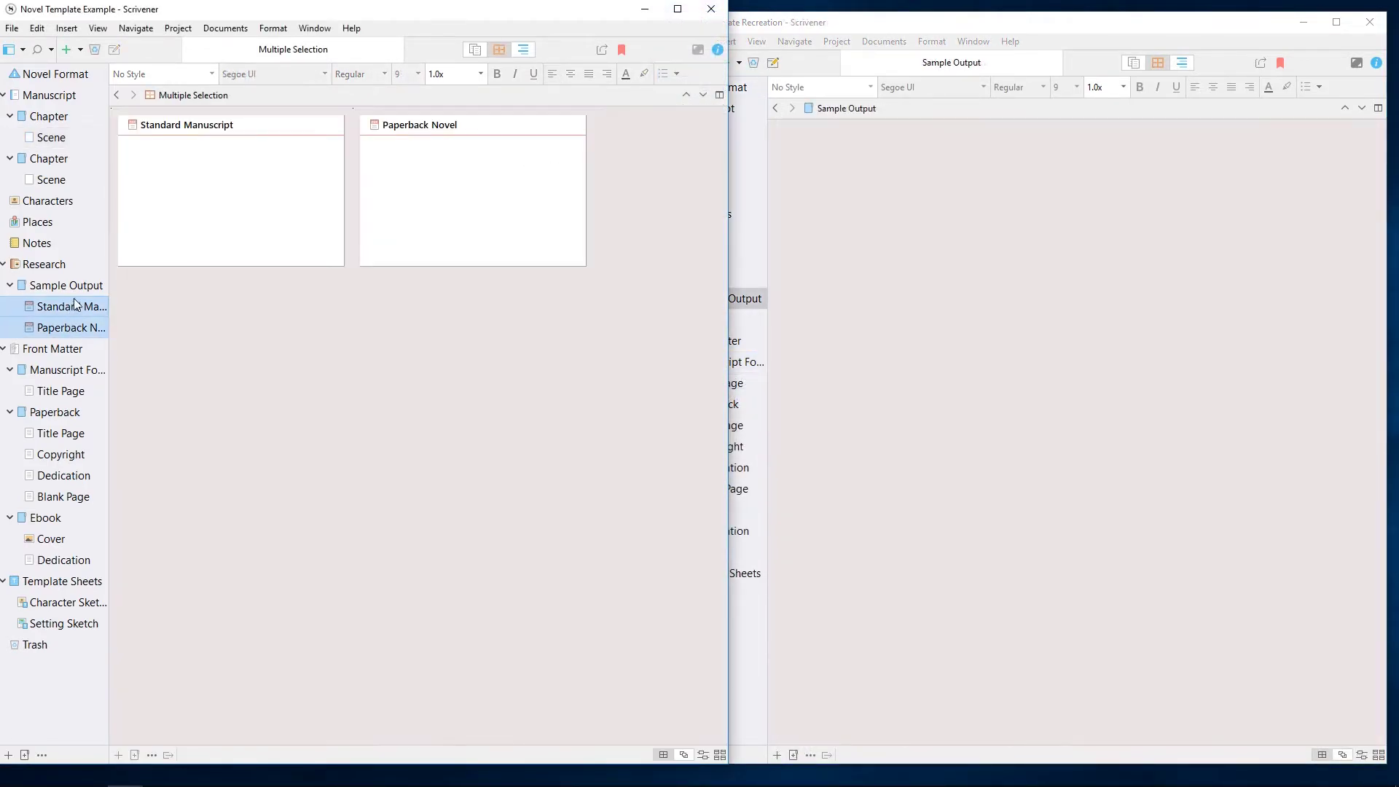
left_click_drag(73, 306, 749, 295)
left_click(749, 296)
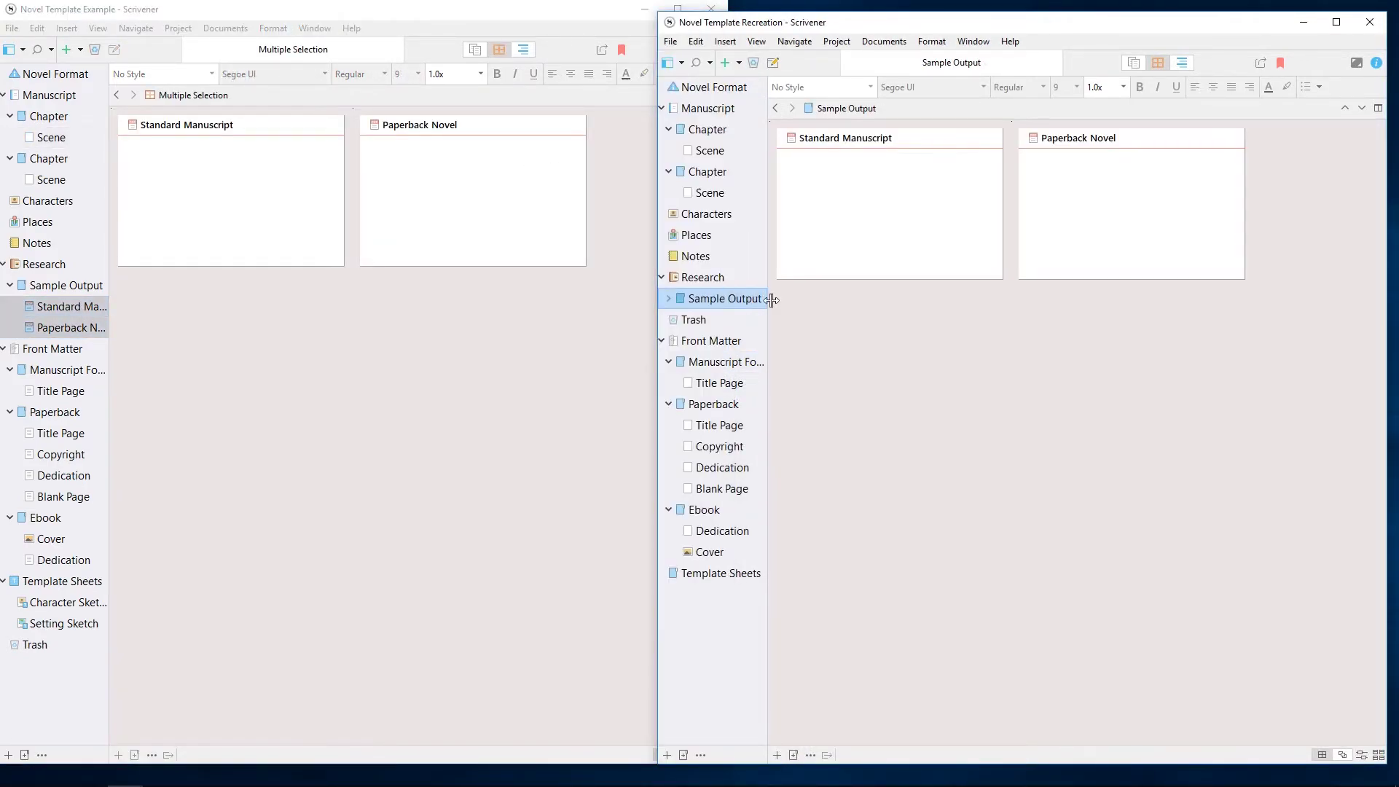
left_click(669, 298)
left_click_drag(692, 362, 718, 602)
left_click(943, 570)
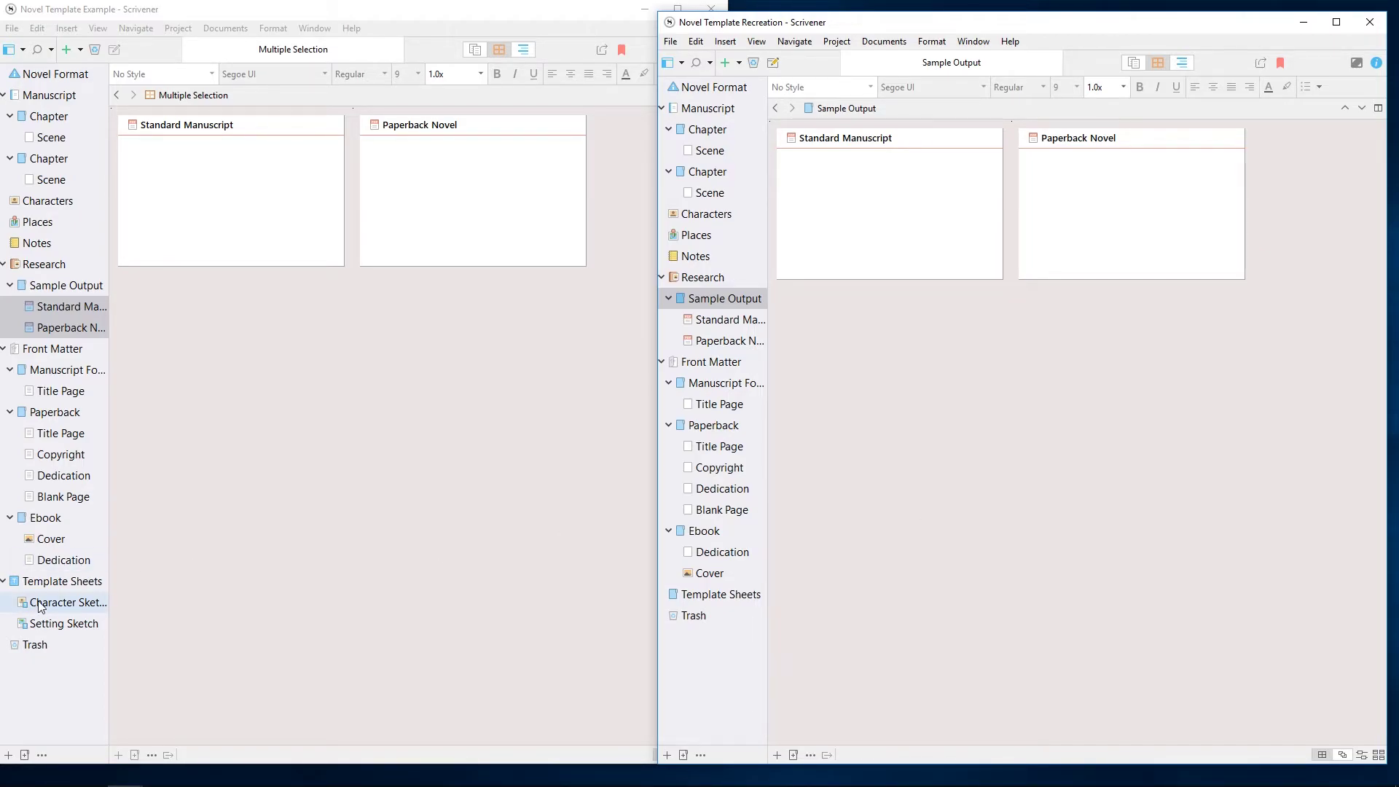
Copy Character Sketch and Setting Sketch into the recreation's Template Sheets and review both copies.
left_click(64, 602)
left_click(64, 623, "shift")
left_click_drag(61, 604, 750, 594)
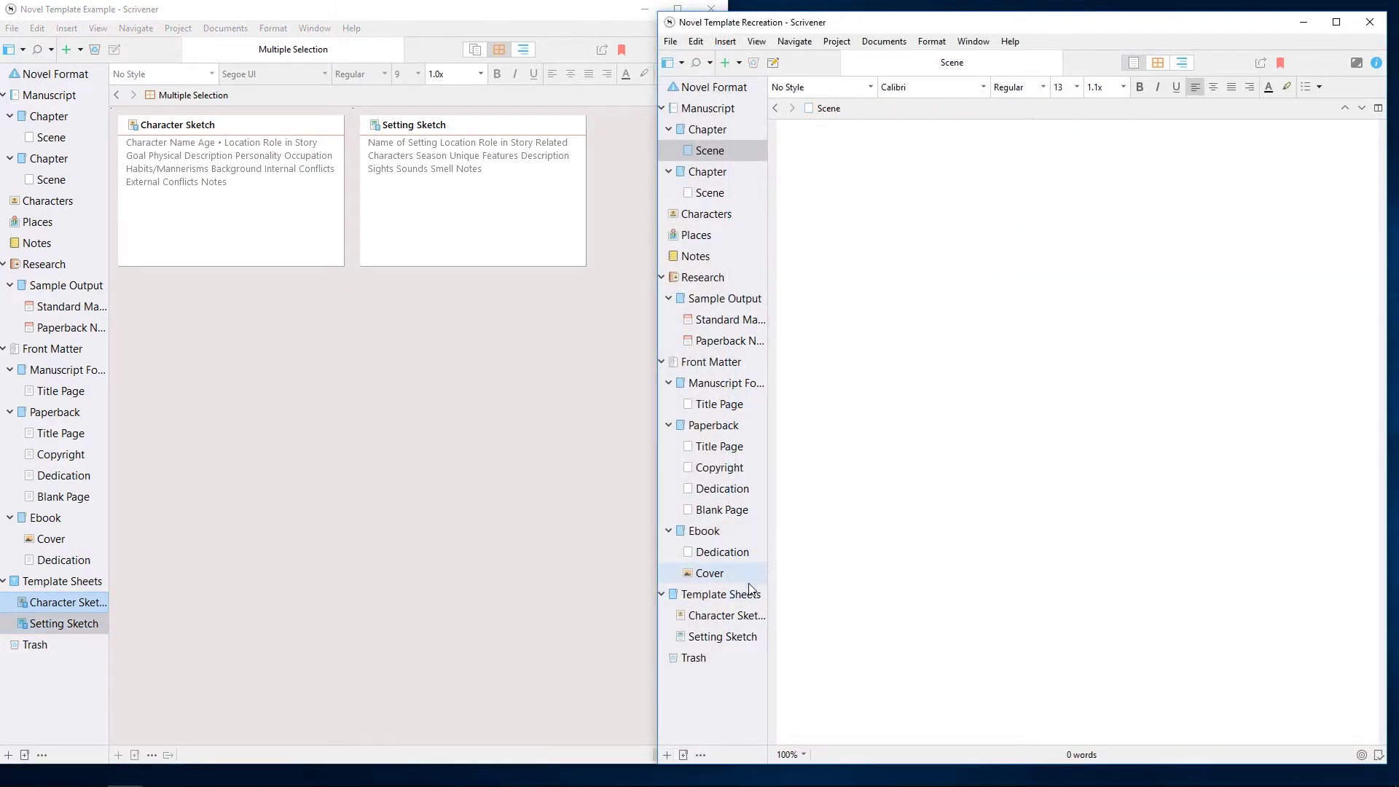
left_click(743, 595)
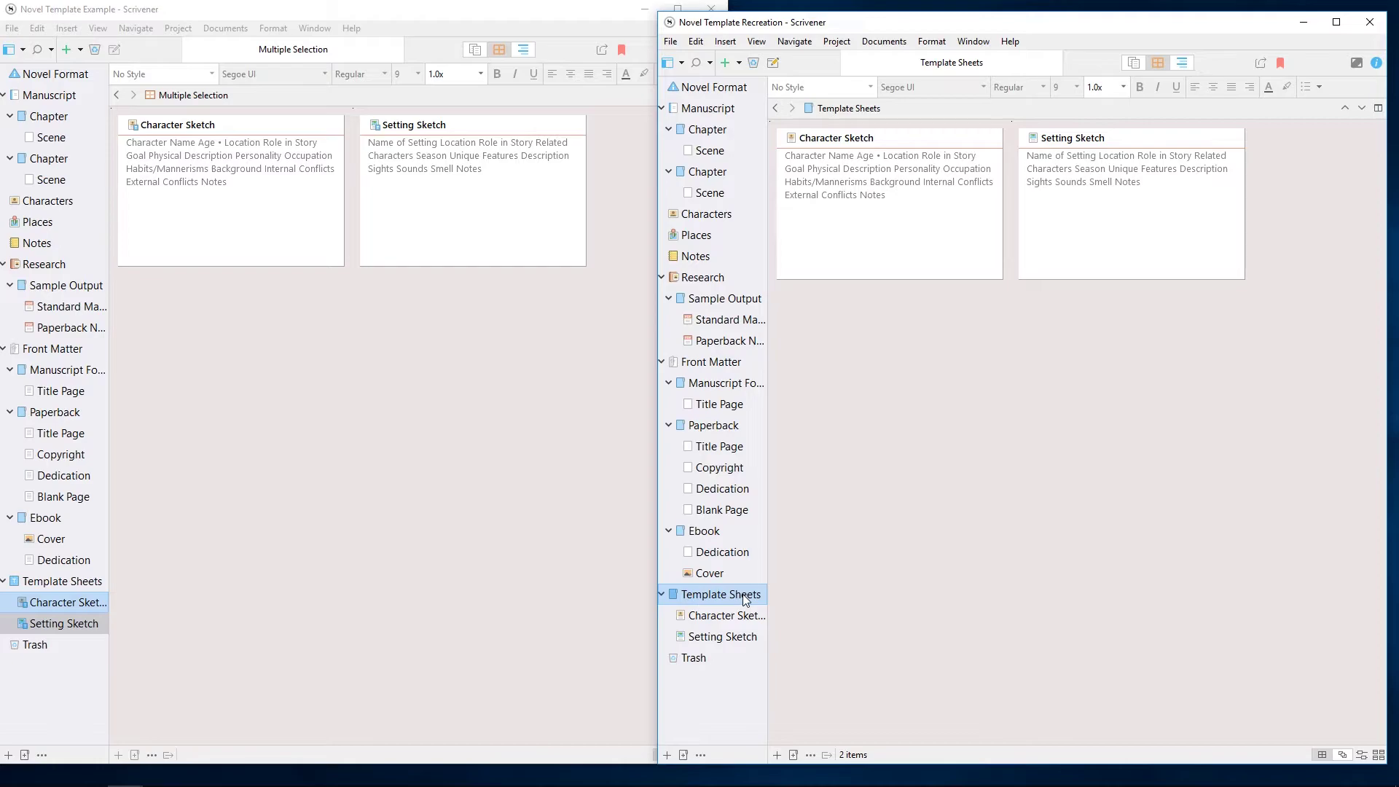
left_click(730, 616)
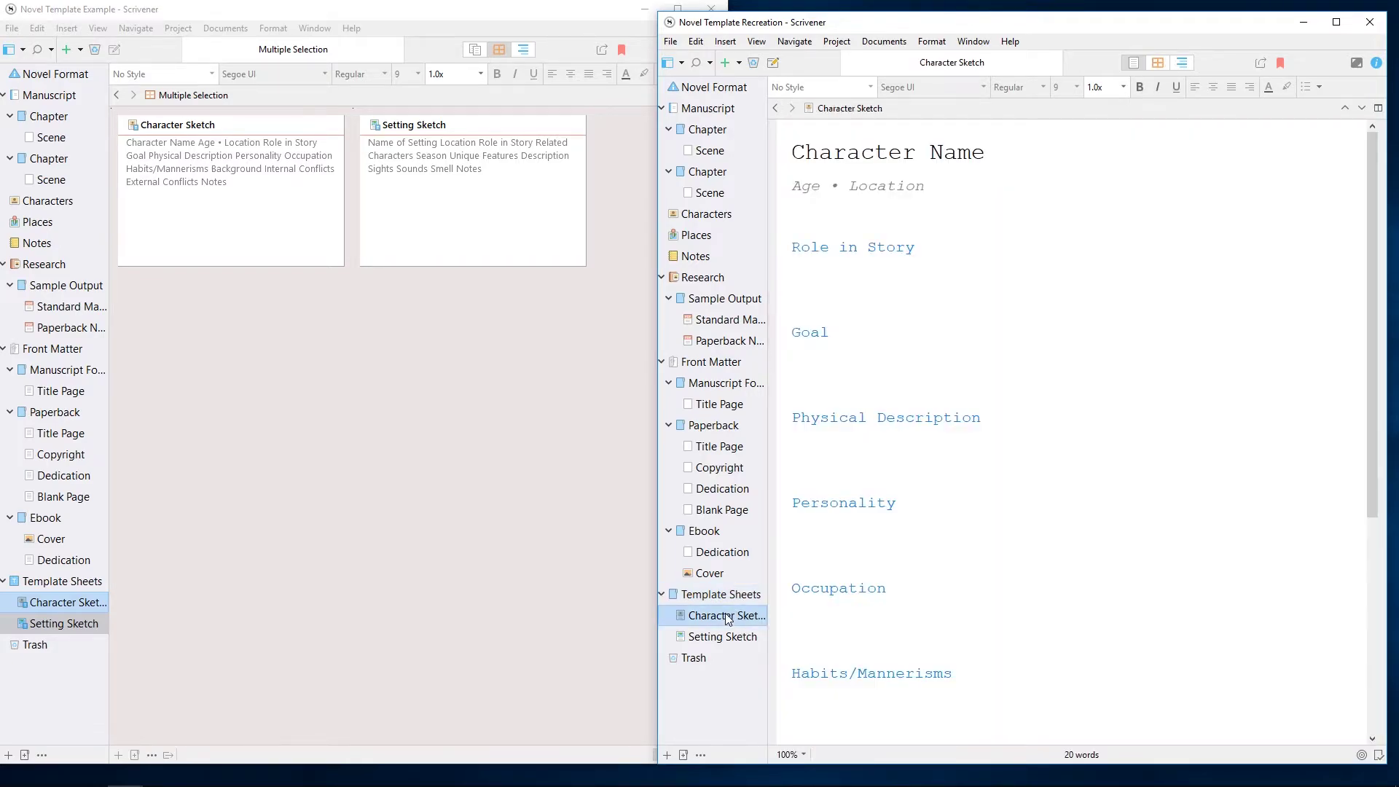
left_click(739, 638)
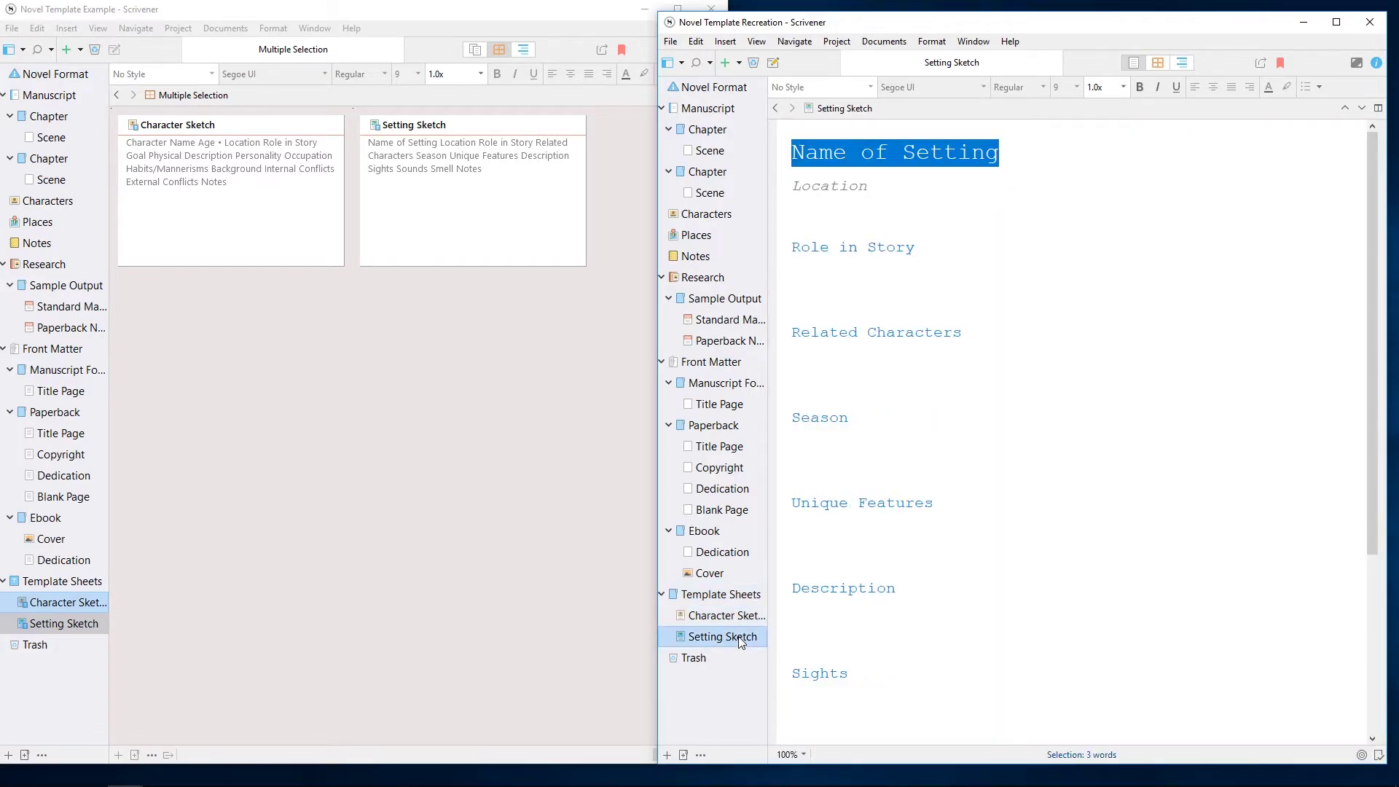
left_click(742, 597)
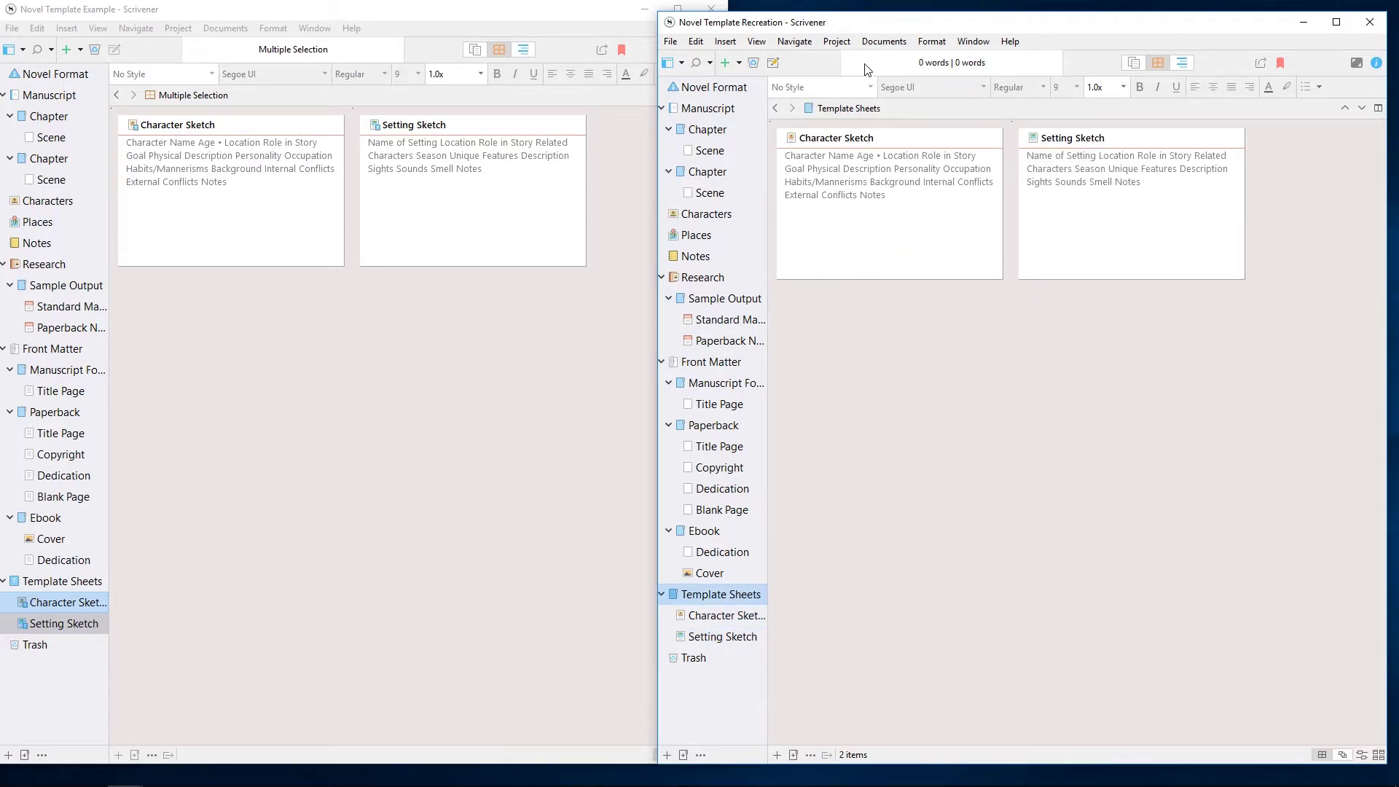
Set the Templates Folder to Template Sheets in Project Settings' Special Folders.
left_click(836, 40)
left_click(872, 115)
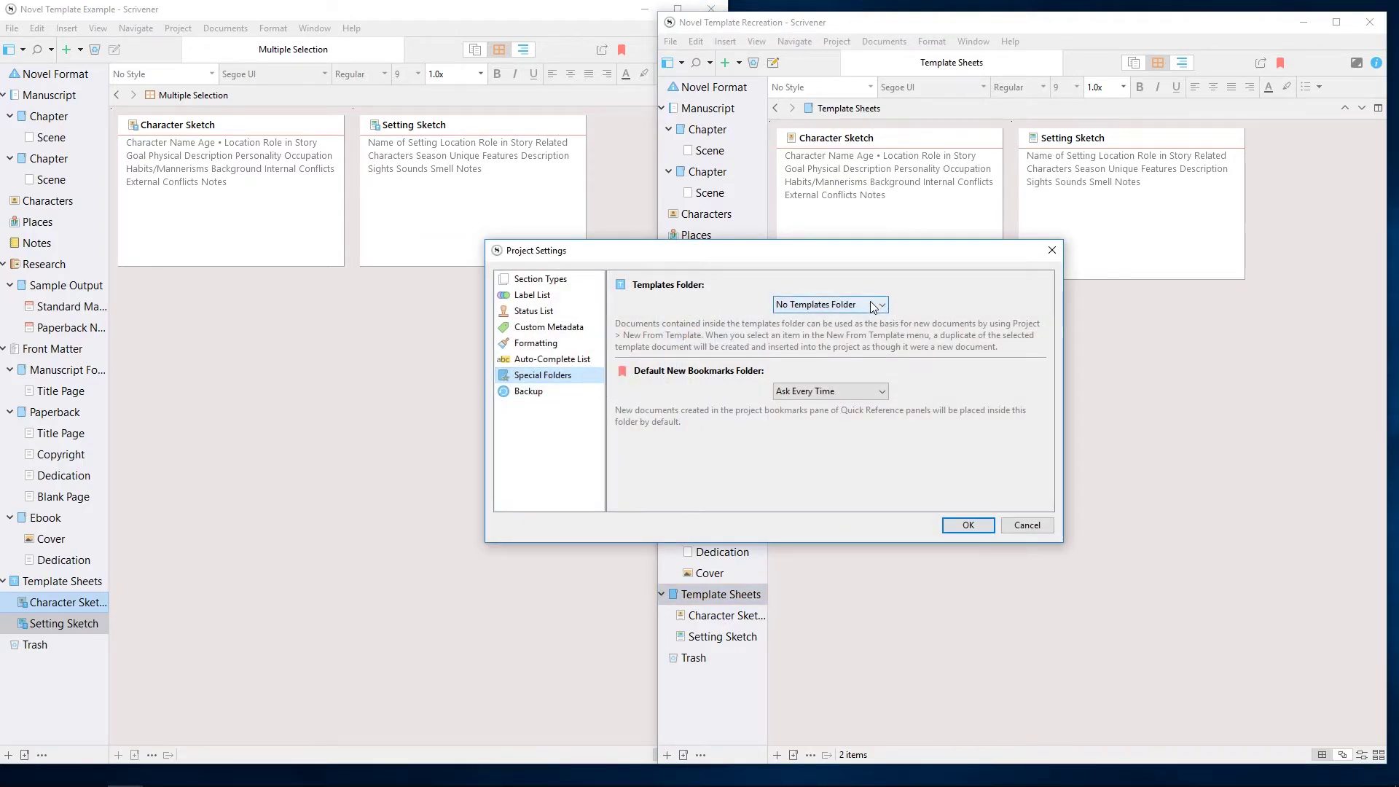
left_click(878, 304)
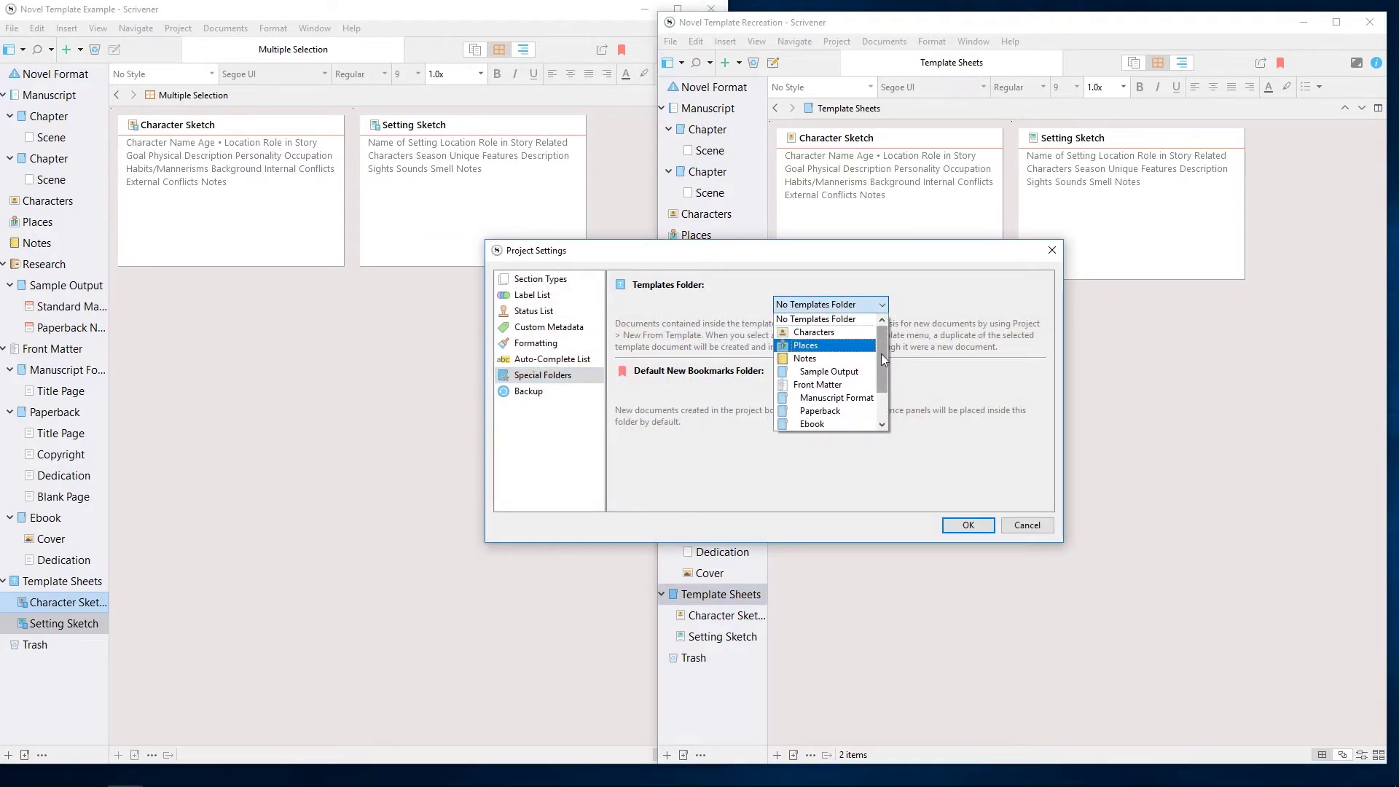
left_click_drag(881, 354, 884, 397)
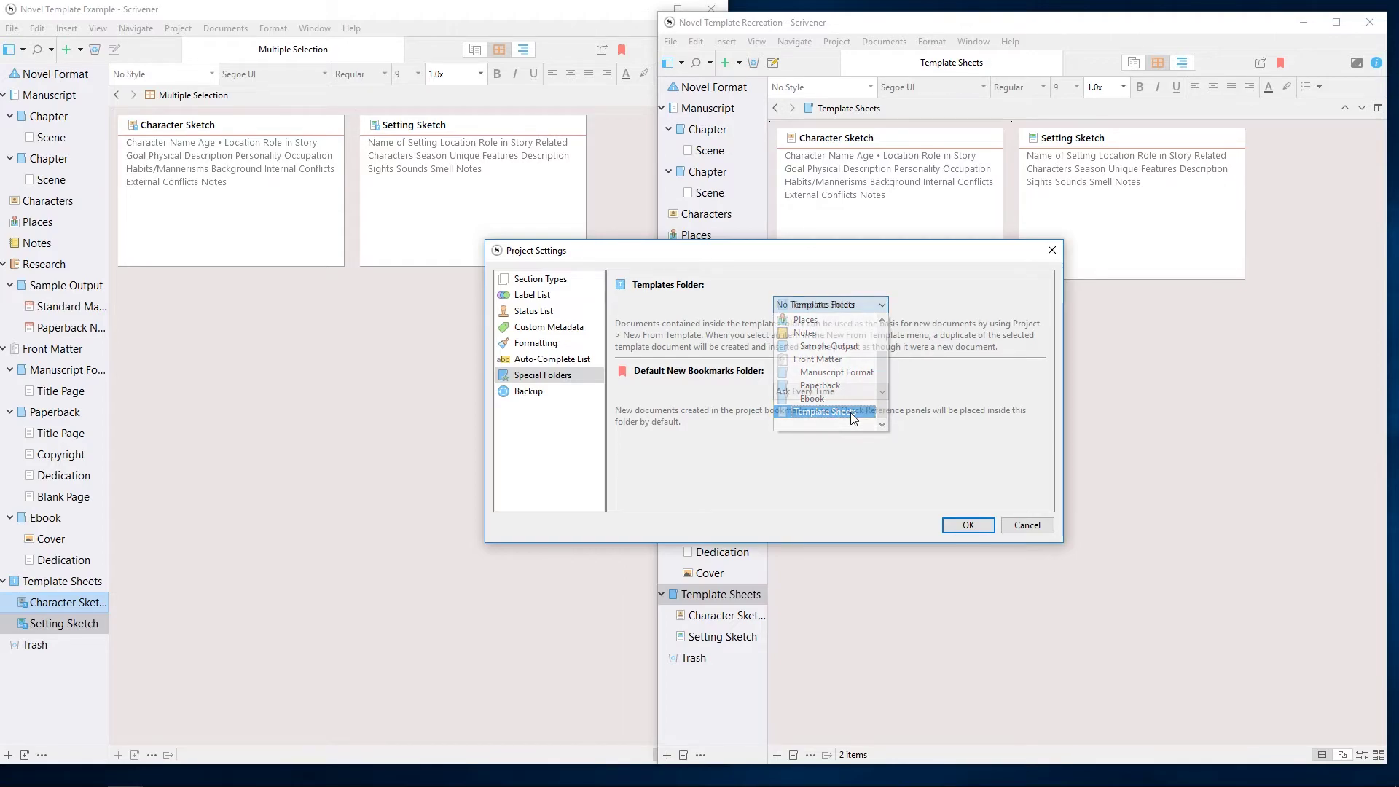
left_click(850, 412)
left_click(965, 526)
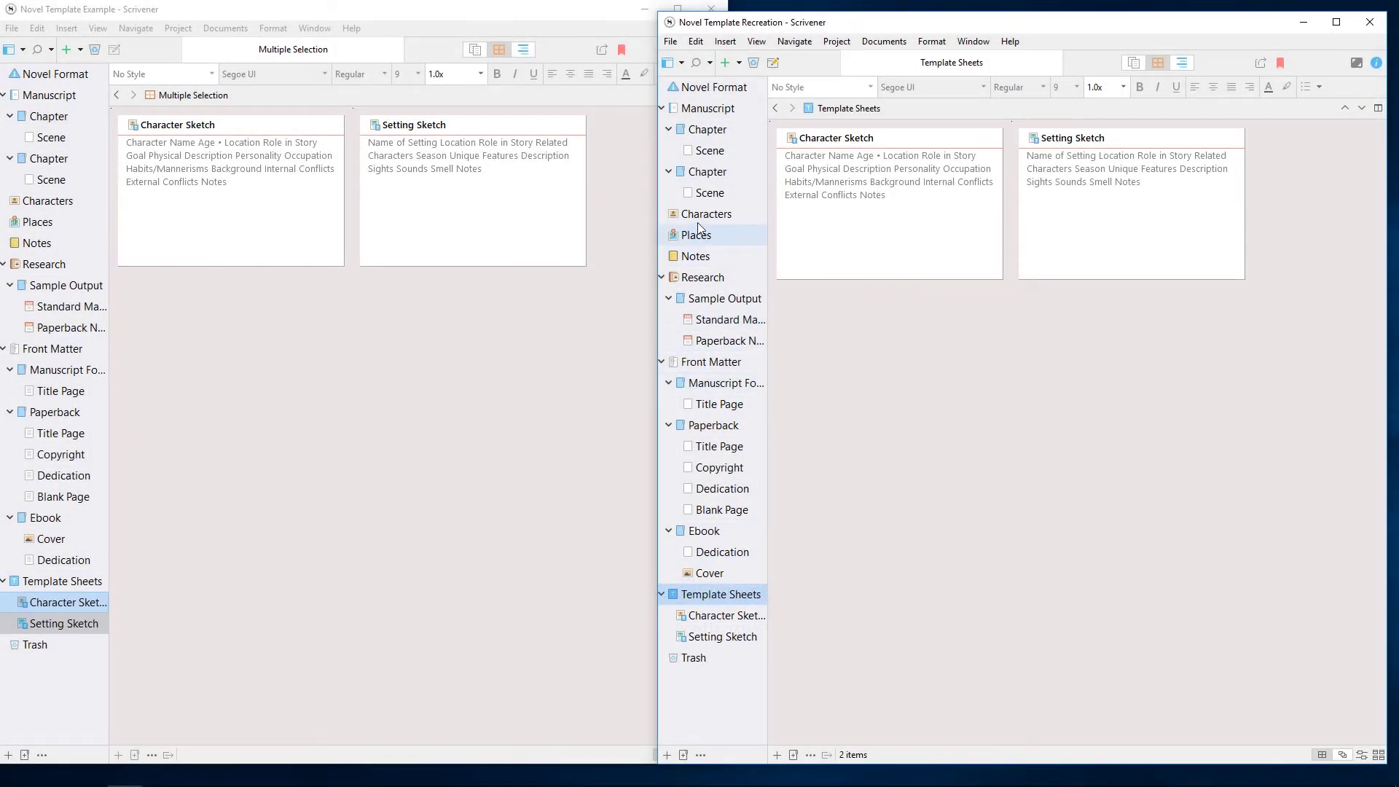
Add a Character Sketch document under Characters from its template, keeping the name Character Sketch.
left_click(706, 214)
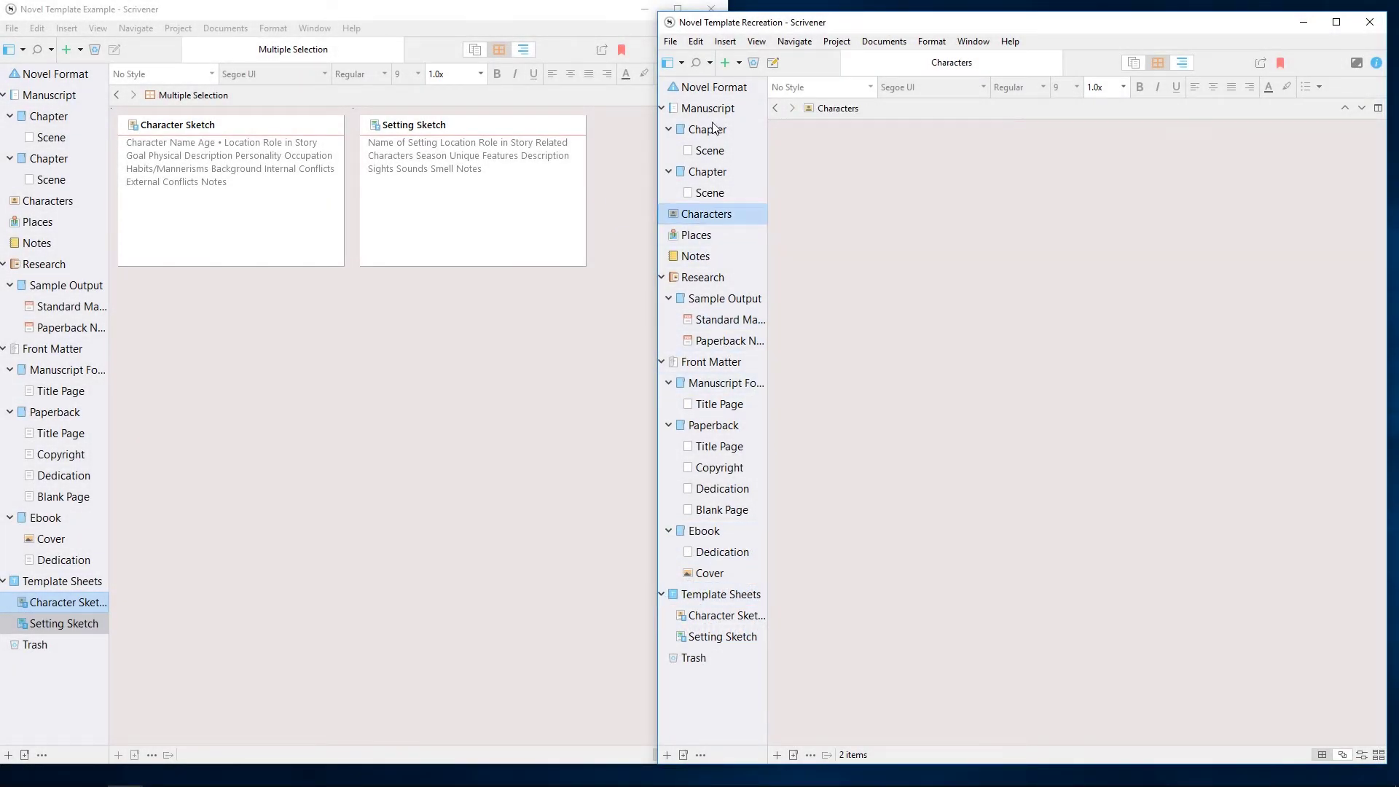
left_click(738, 63)
mouse_move(781, 119)
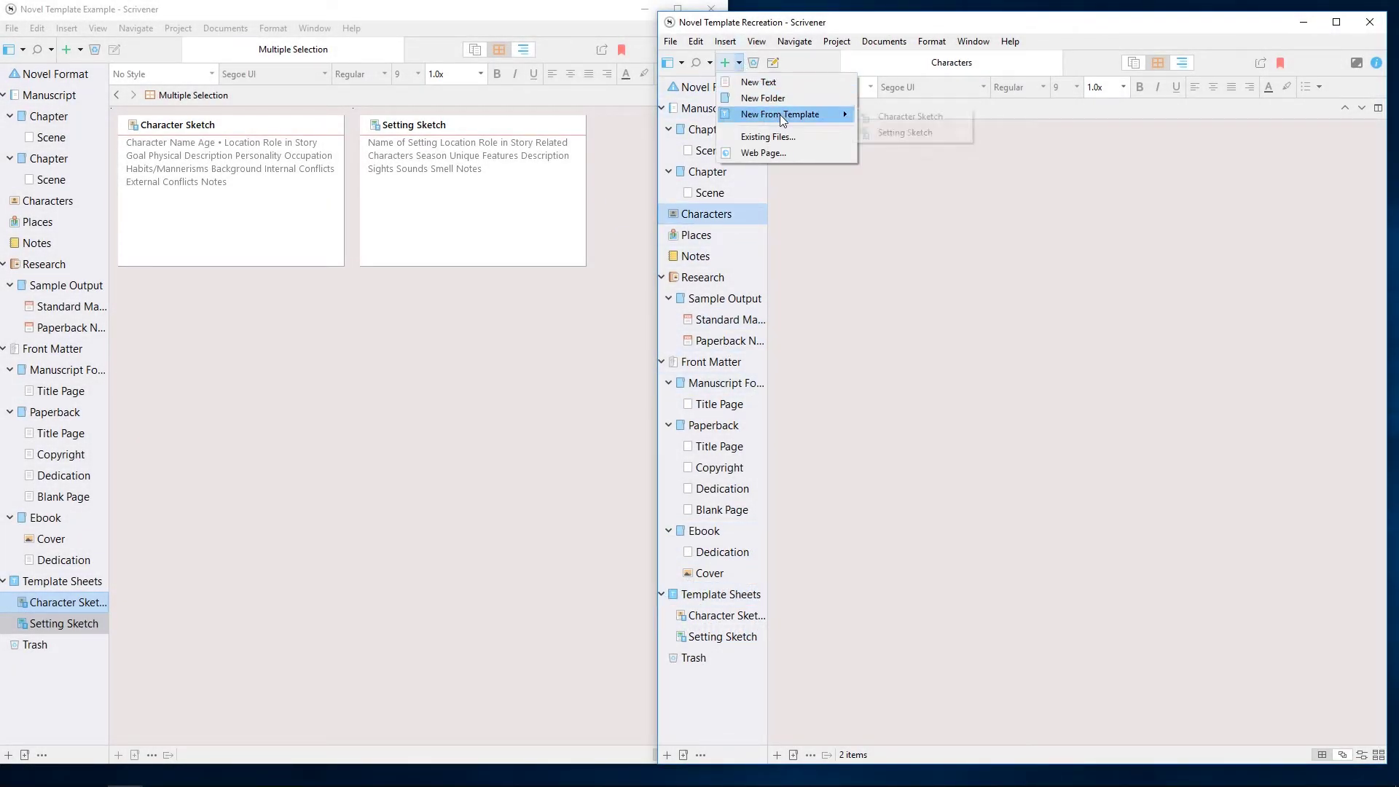
left_click(916, 118)
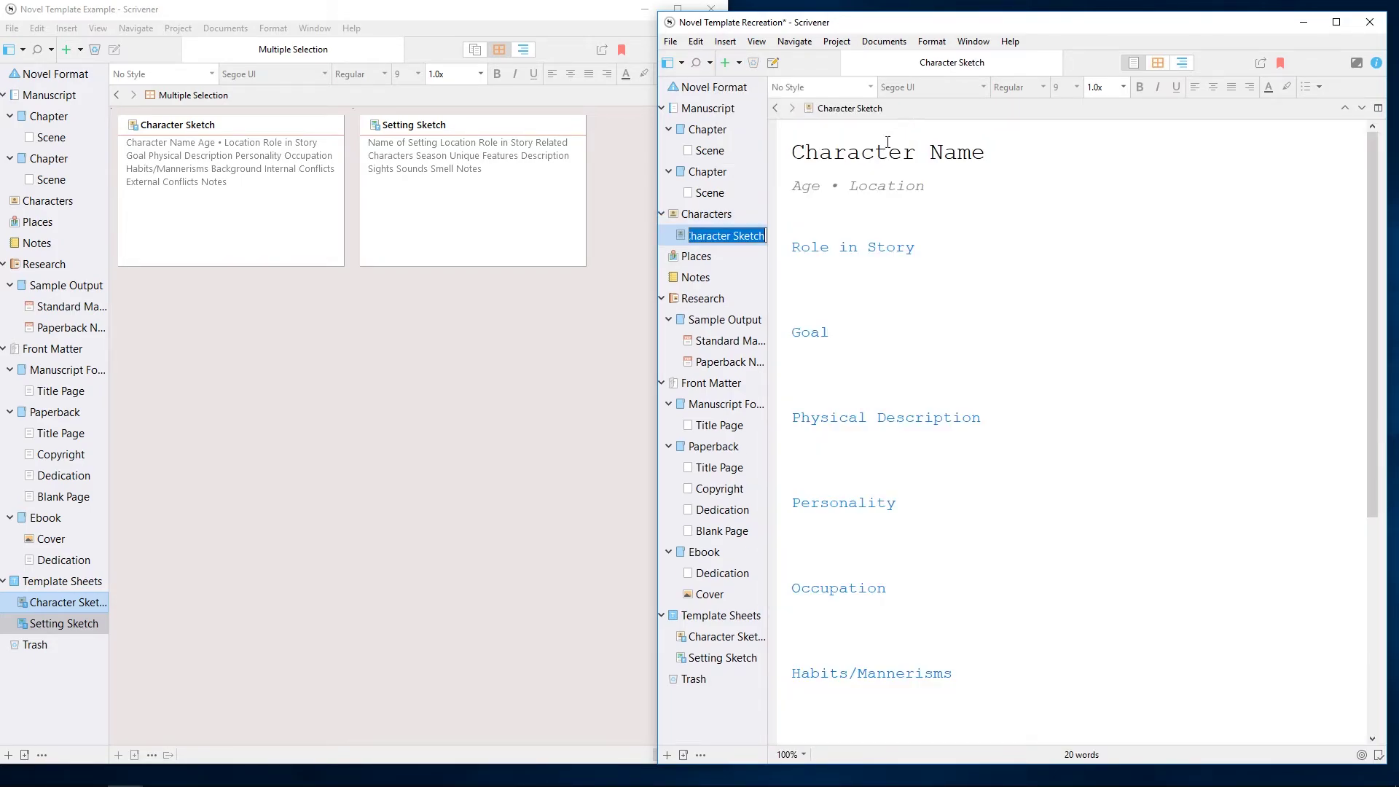
key("Return")
Add a Setting Sketch document under Places from its template, keeping the name Setting Sketch.
right_click(709, 260)
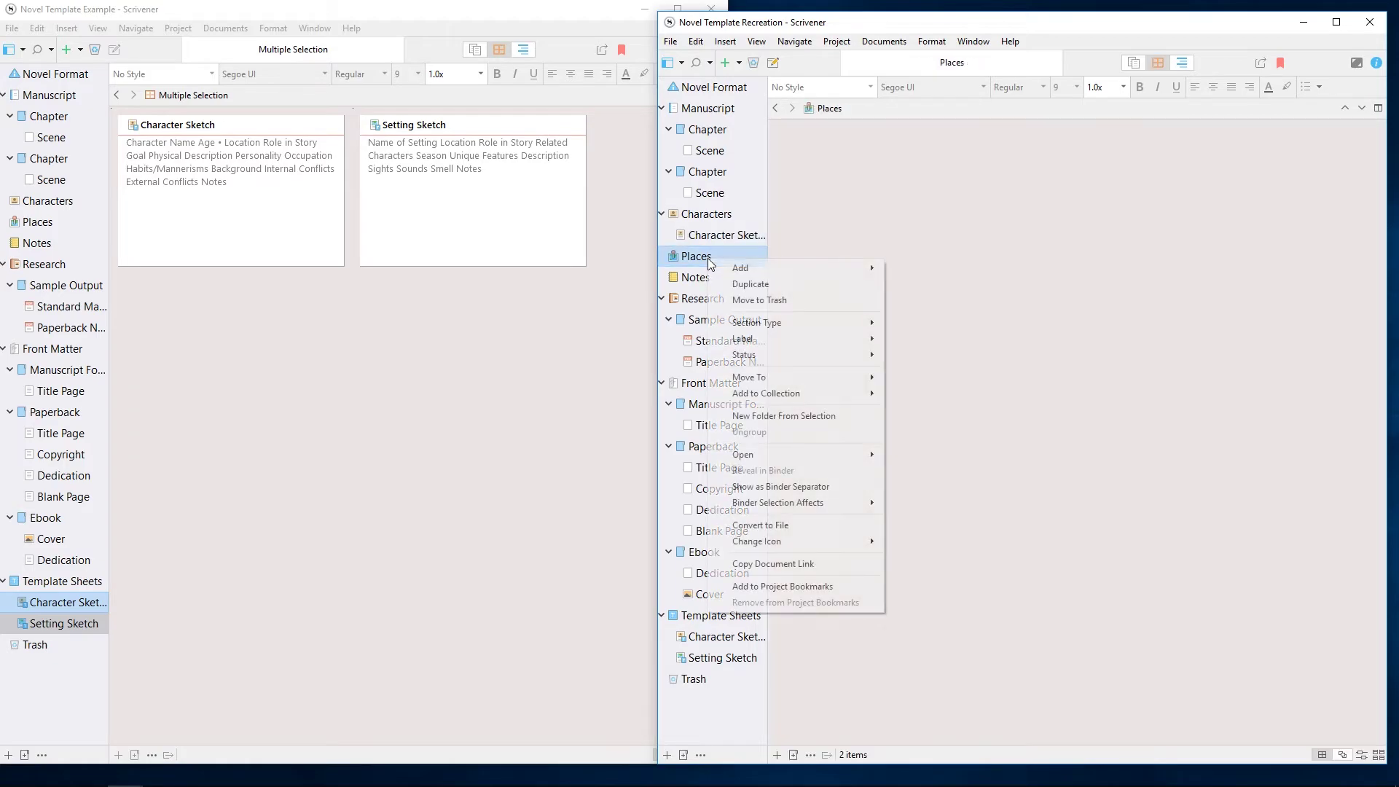
mouse_move(761, 268)
mouse_move(957, 302)
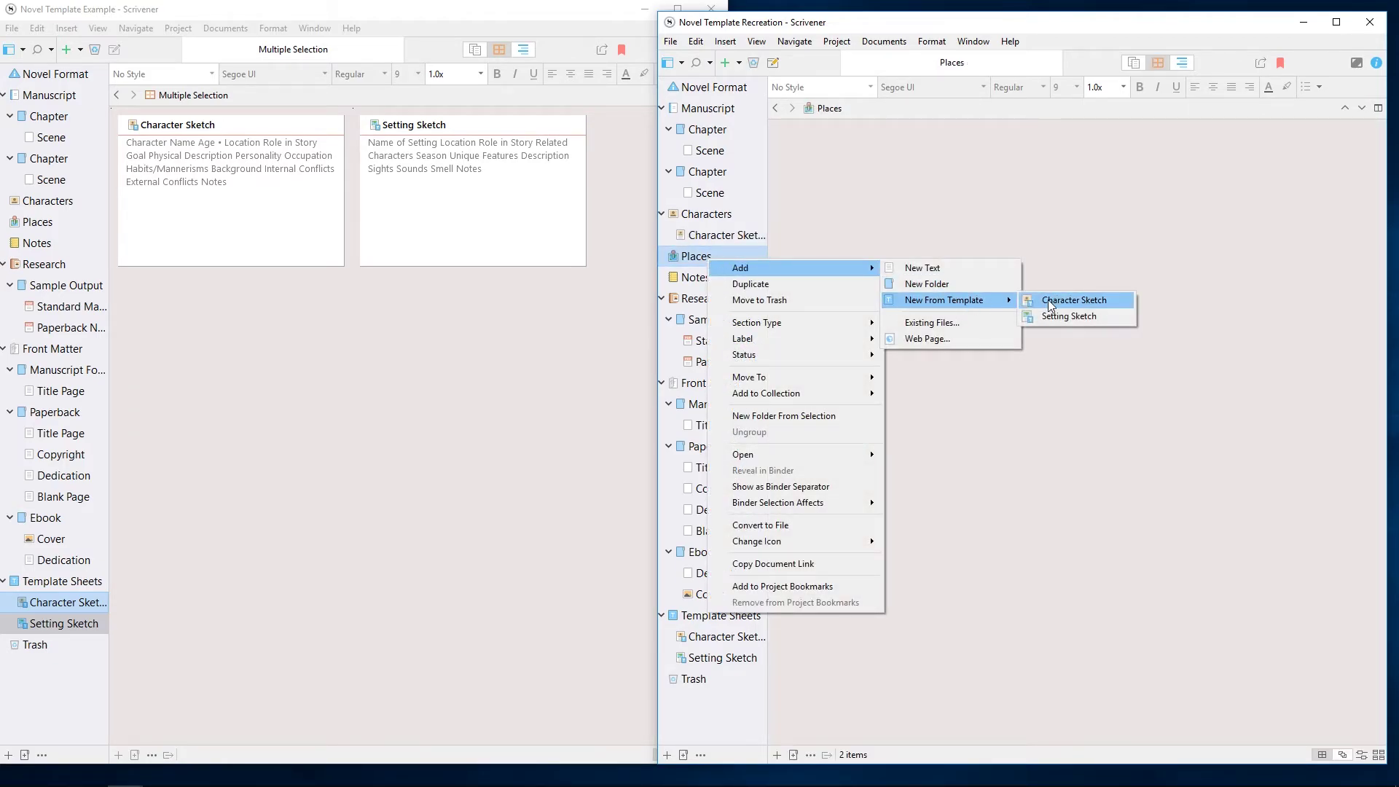
left_click(1069, 316)
left_click(1089, 307)
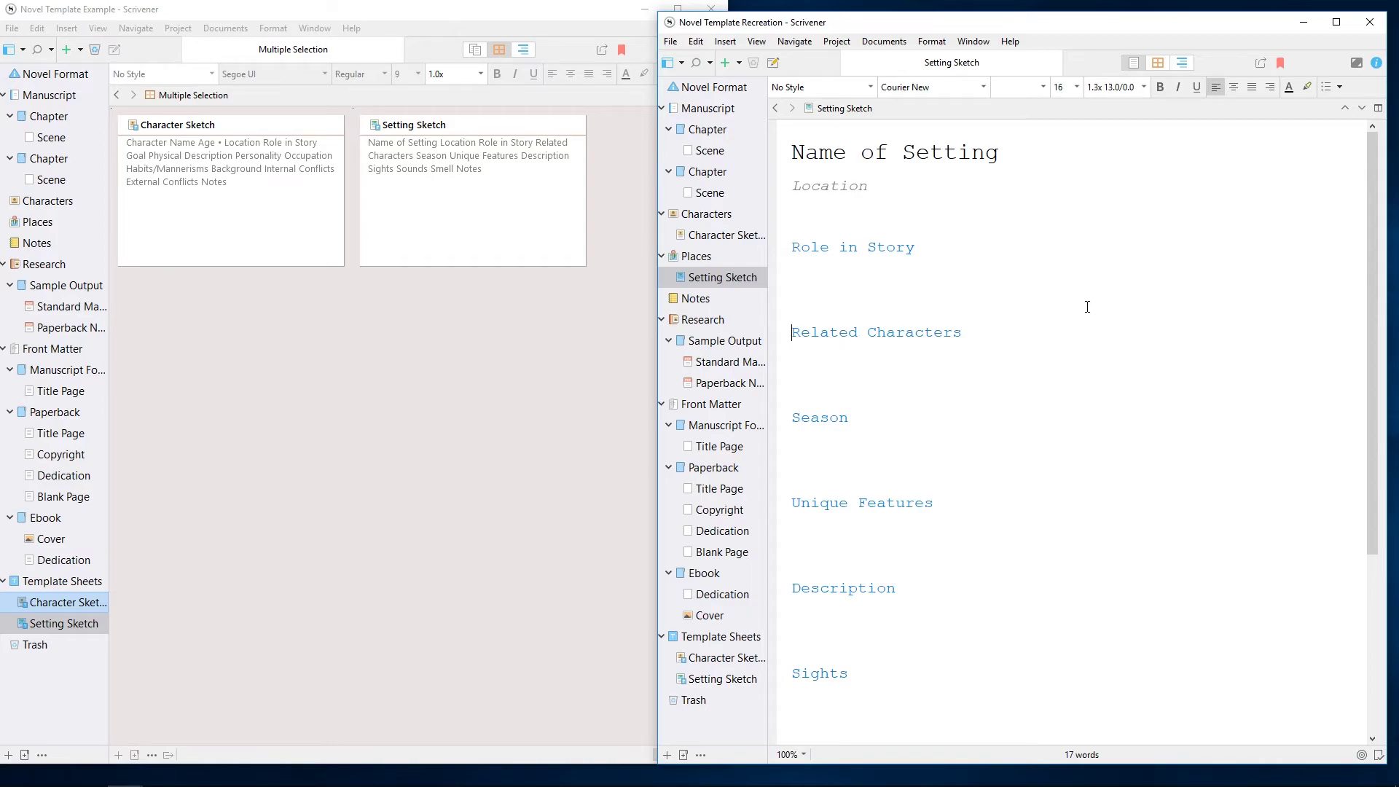
Start saving the project as a template and enter the title Novel Template Clone.
left_click(670, 43)
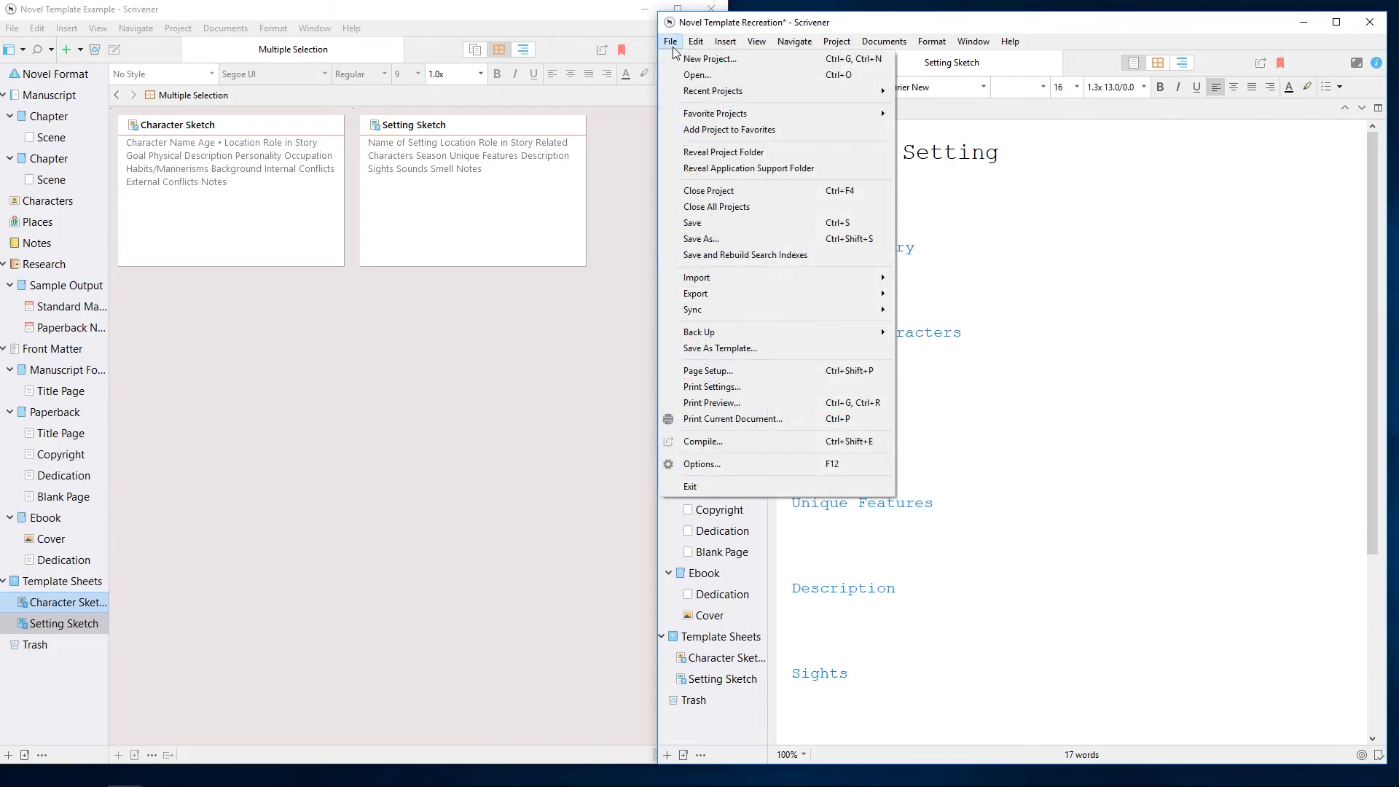
left_click(798, 353)
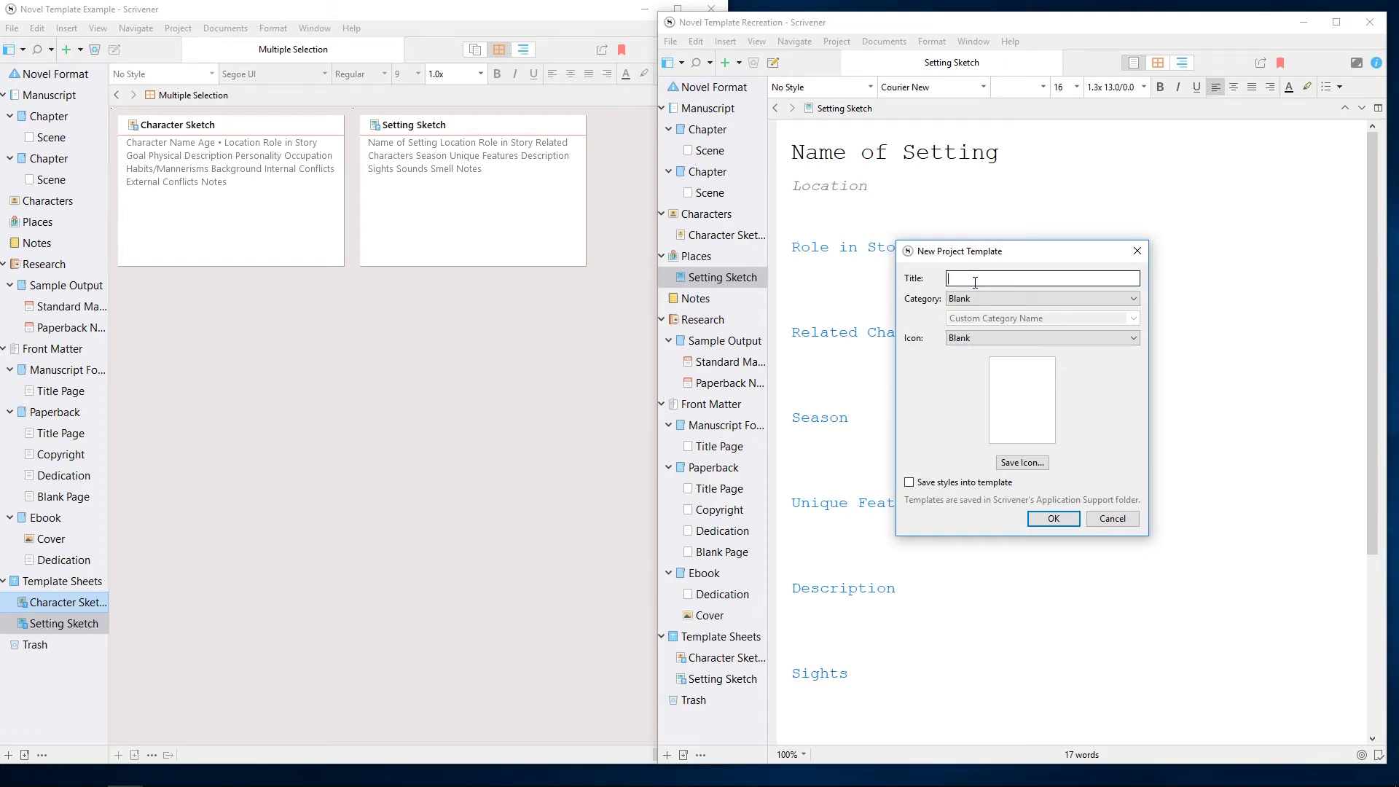
type("Novel Template CLone")
Set the template category to a new category named Custom.
left_click(985, 297)
left_click(1056, 326)
left_click(1133, 298)
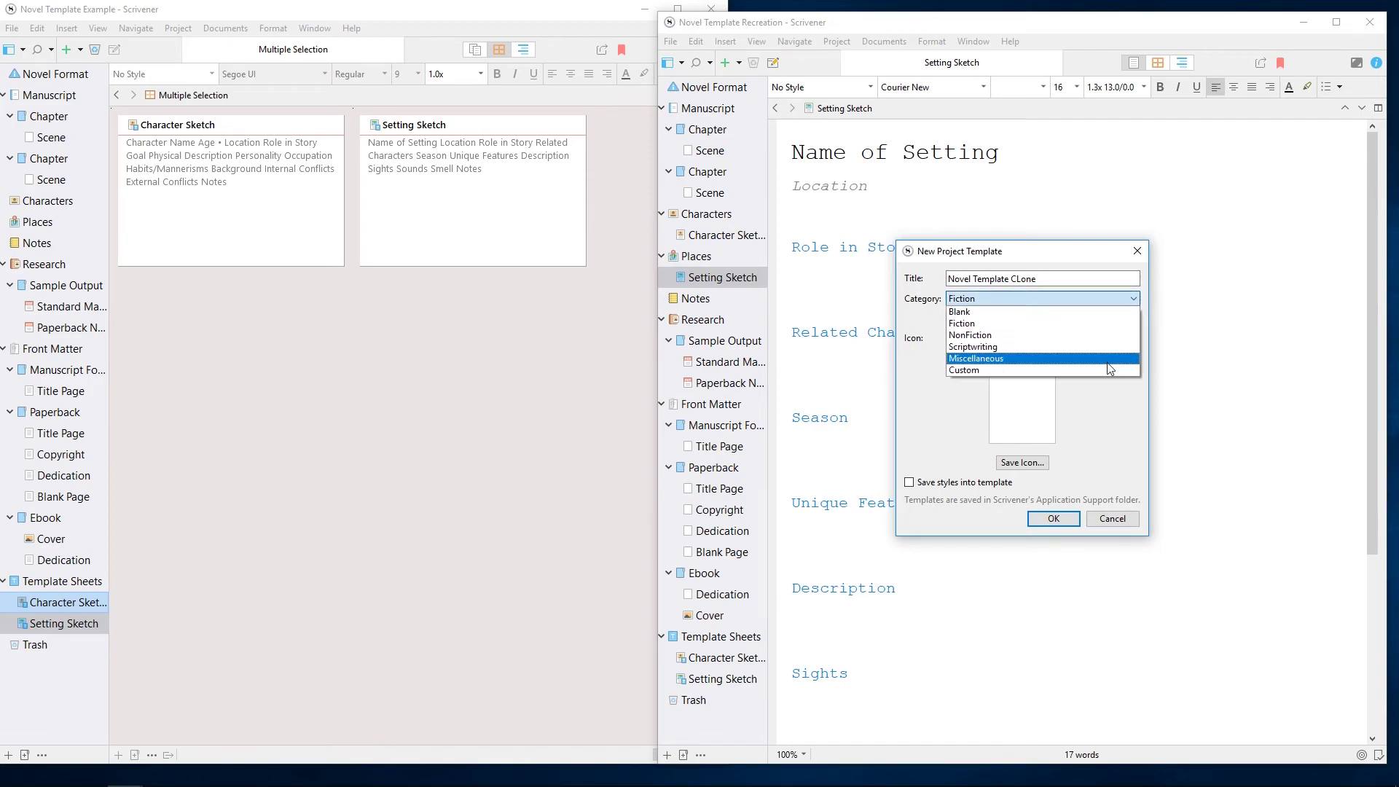
left_click(1122, 371)
left_click(1130, 317)
type("Custom")
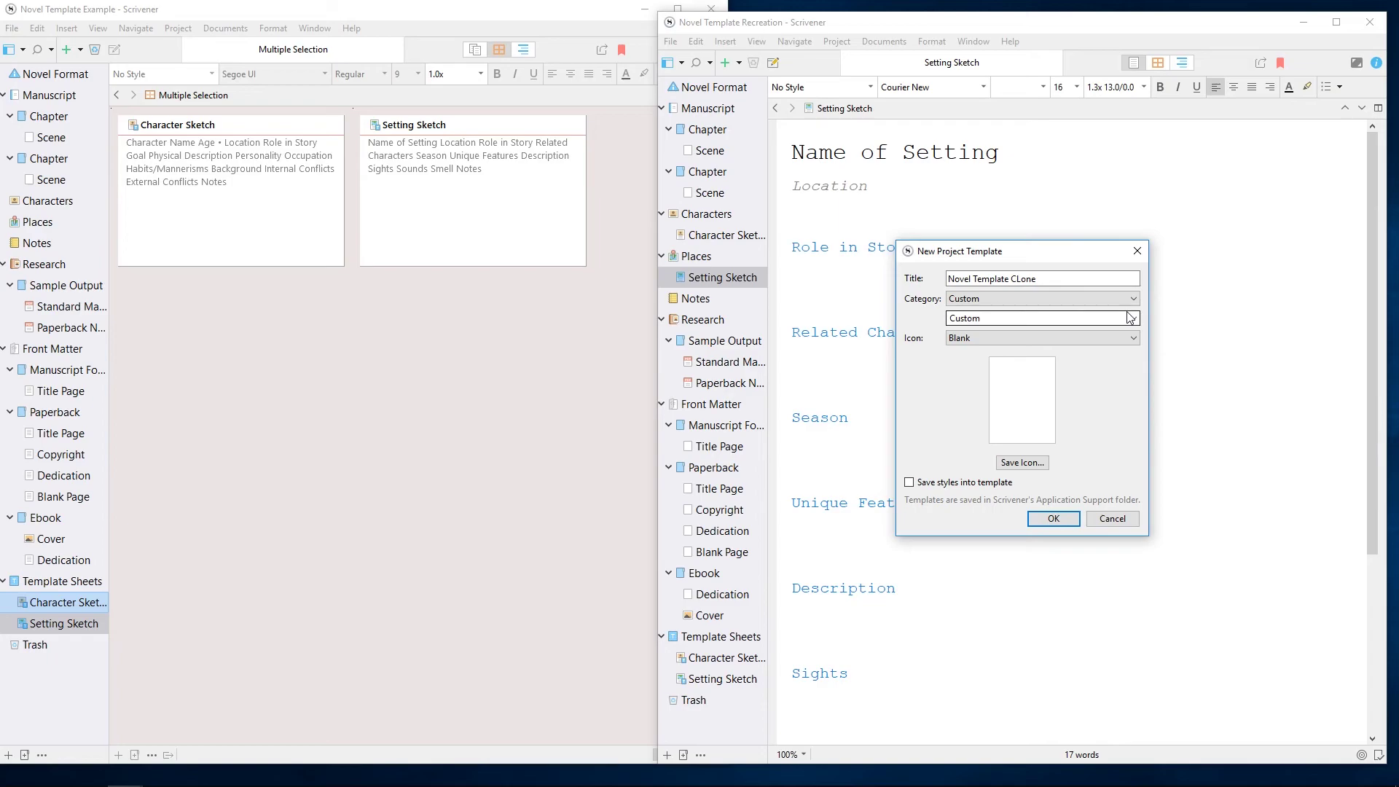
Choose the Novel (with icon) icon, save styles into the template, and fix the title's lowercase 'l'.
left_click(1124, 338)
left_click(1108, 408)
left_click(968, 484)
left_click(1023, 279)
key("BackSpace")
type("l")
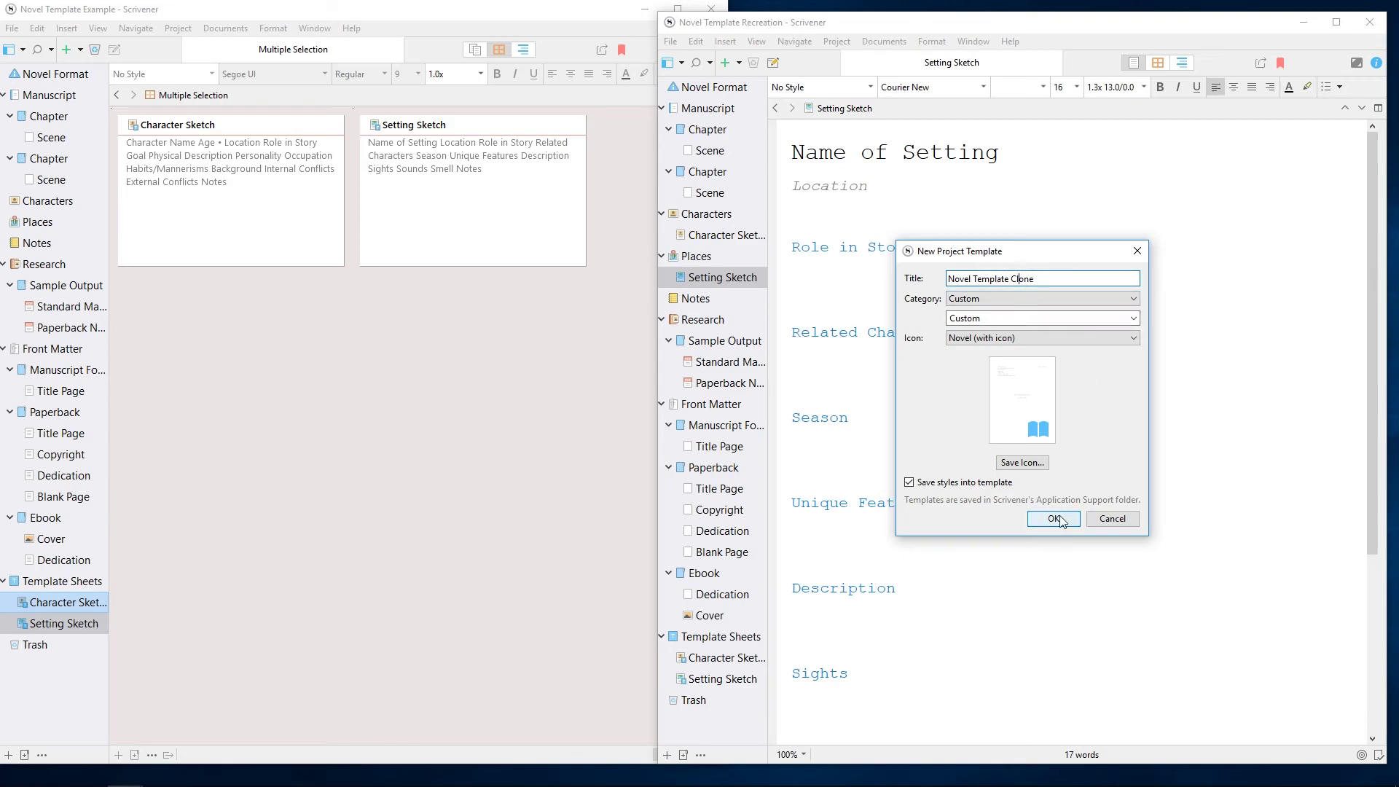
Confirm the template and display Novel Template Clone in the Custom category of Project Templates.
left_click(1054, 519)
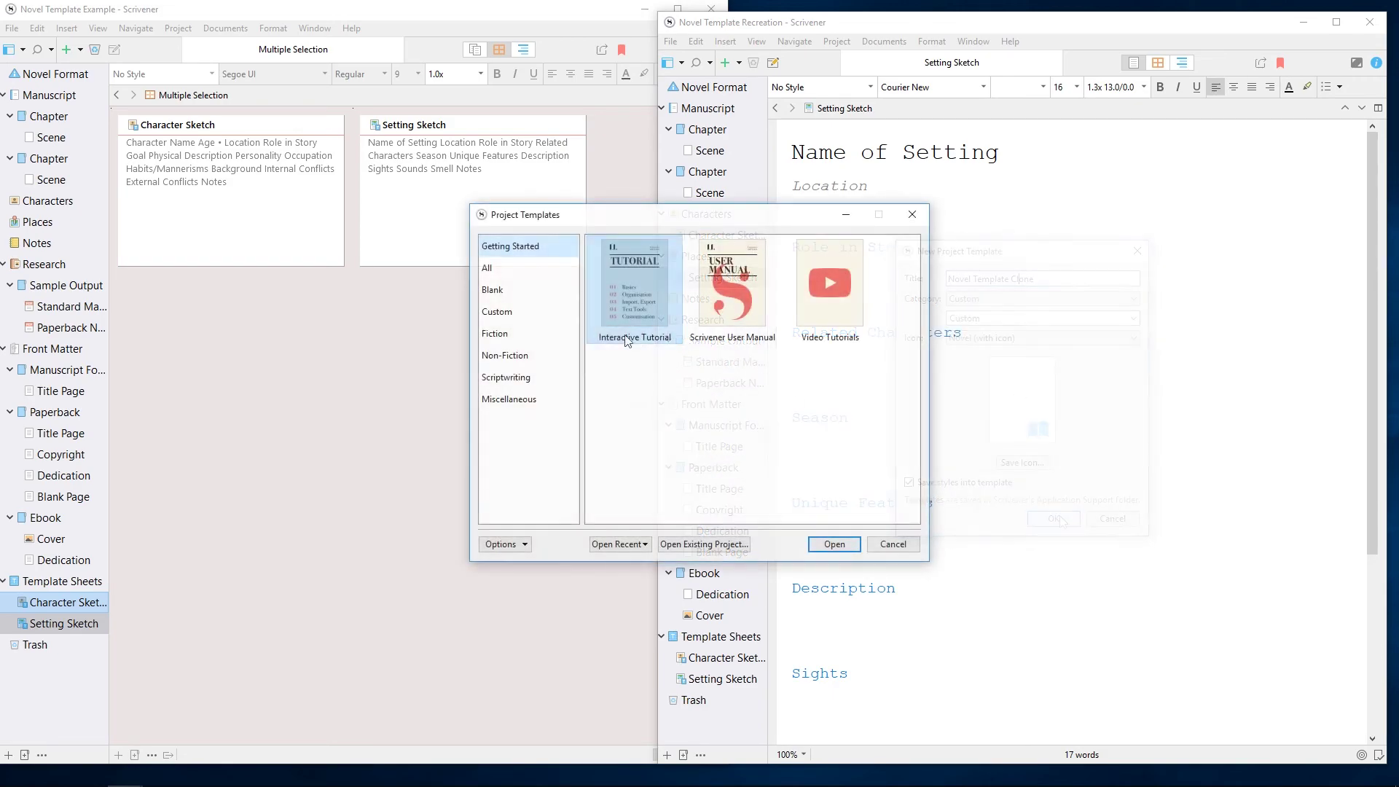
left_click(544, 311)
left_click(806, 362)
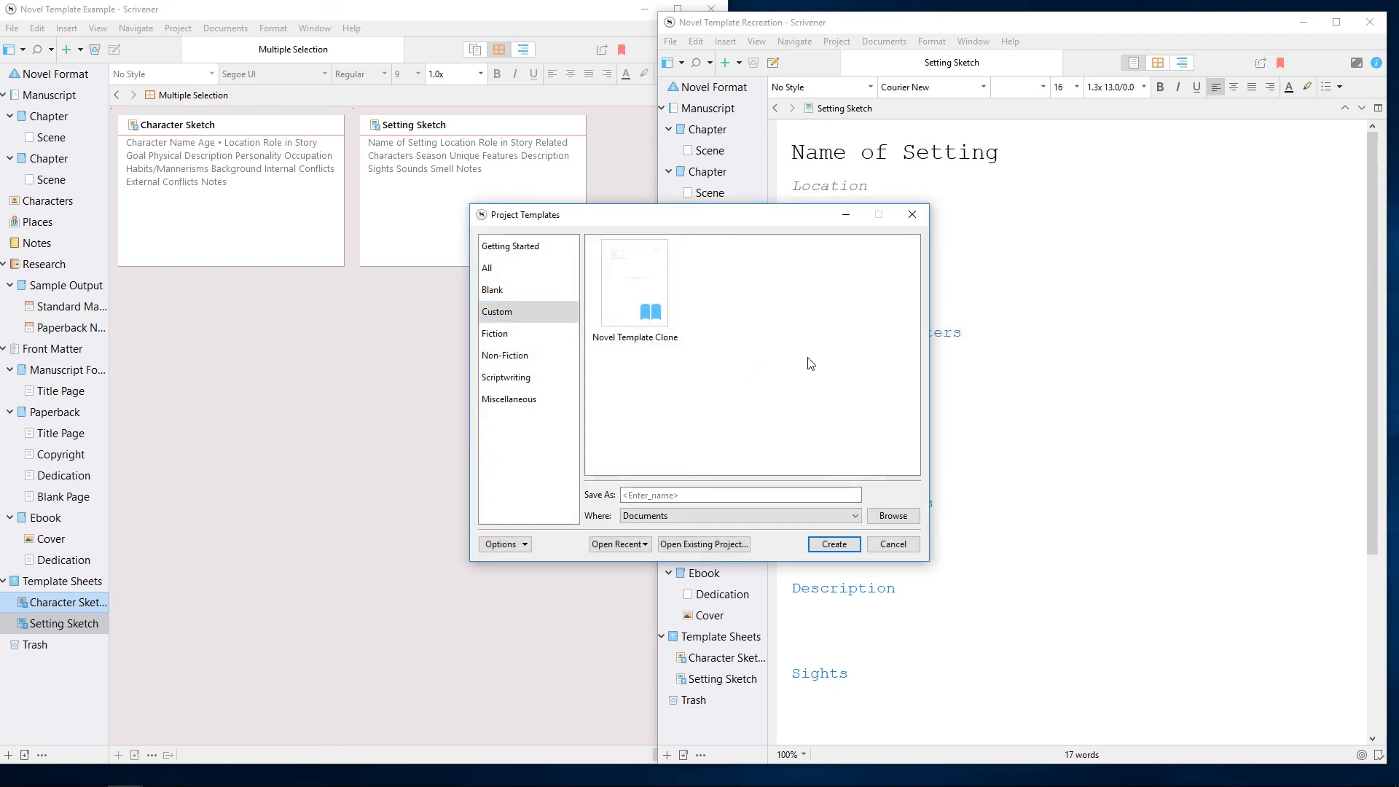